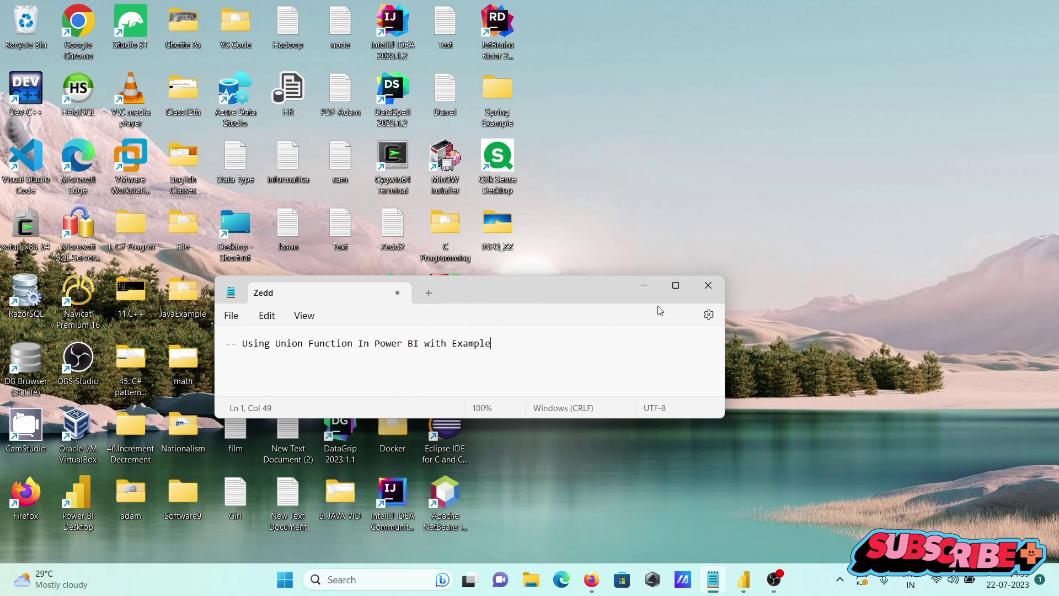
Switch to Power BI Desktop and load the Text/CSV file File1 from the Desktop's File folder into the empty report
{"action": "left_click", "coordinate": [644, 289]}
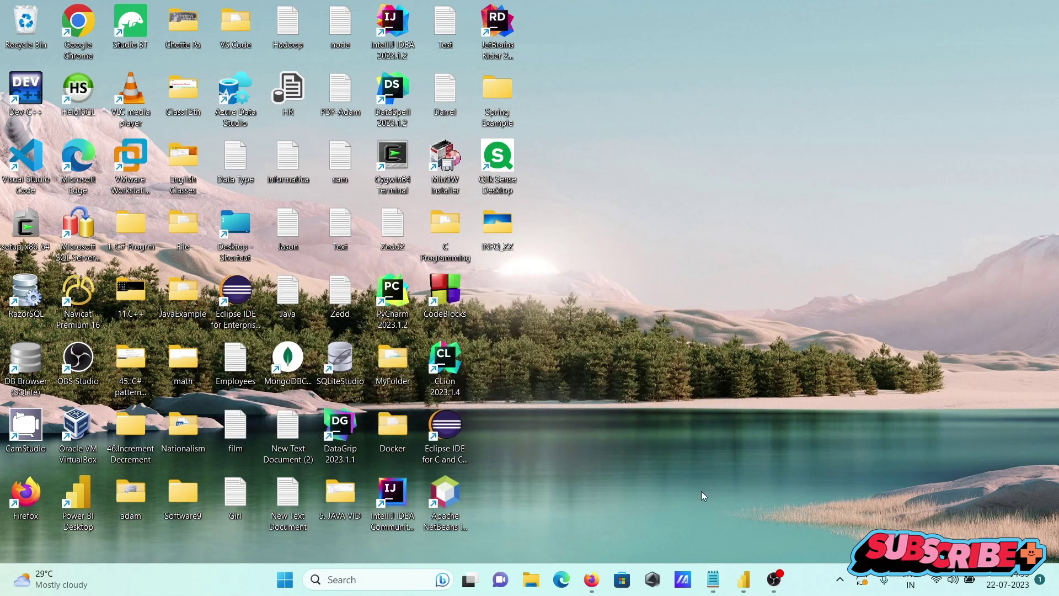
{"action": "left_click", "coordinate": [744, 582]}
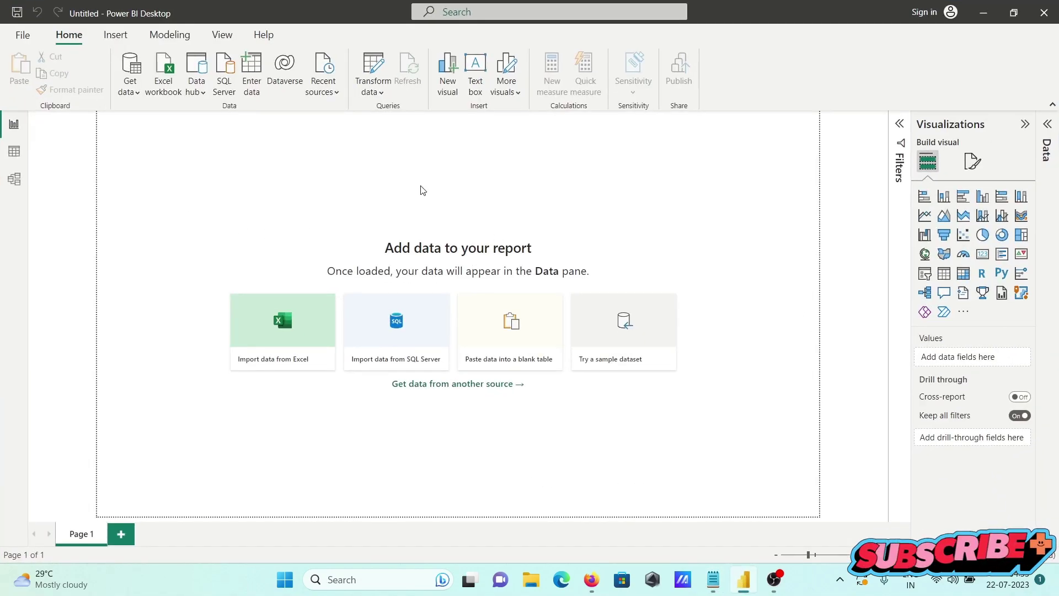
{"action": "left_click", "coordinate": [471, 383]}
{"action": "left_click", "coordinate": [521, 153]}
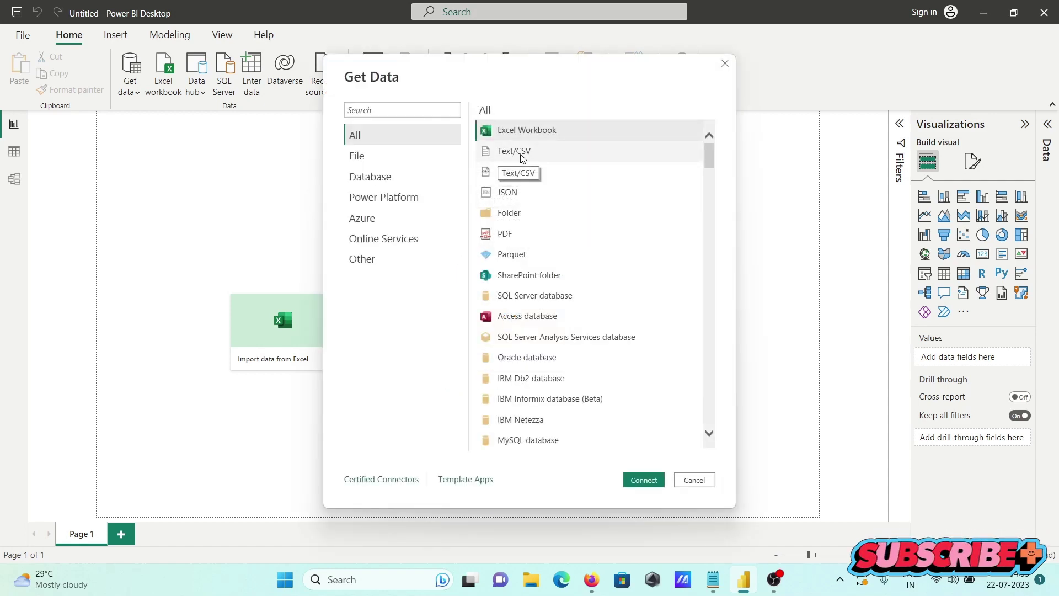
{"action": "left_click", "coordinate": [643, 485]}
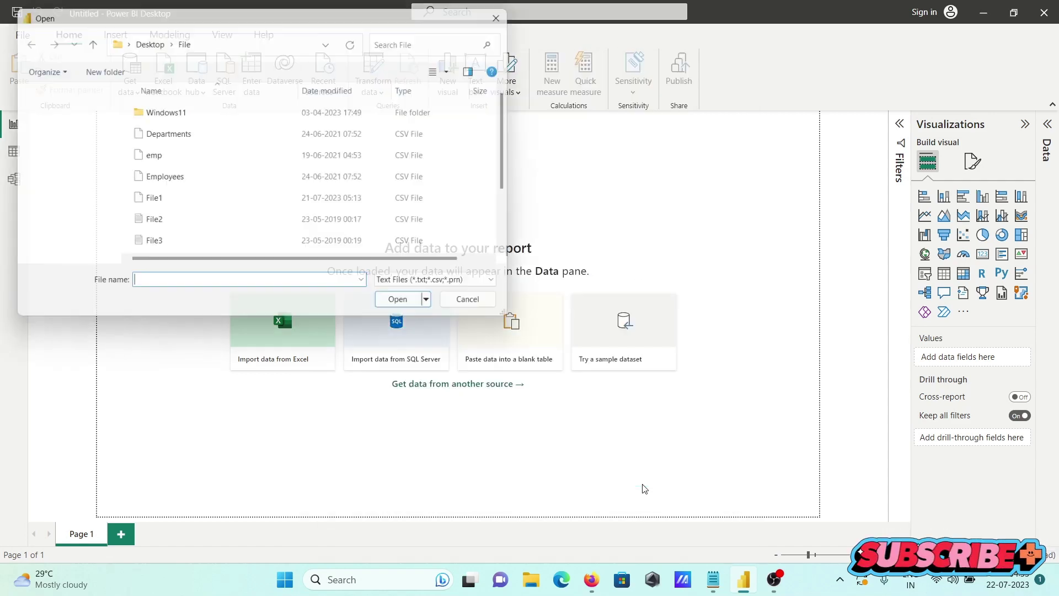
{"action": "left_click", "coordinate": [138, 202]}
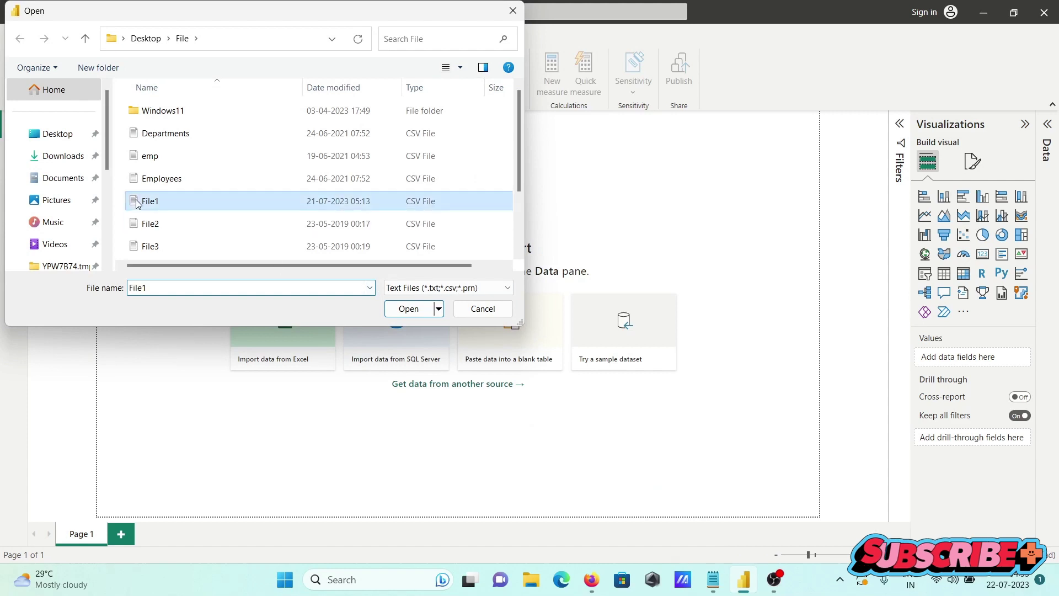
{"action": "left_click", "coordinate": [409, 309]}
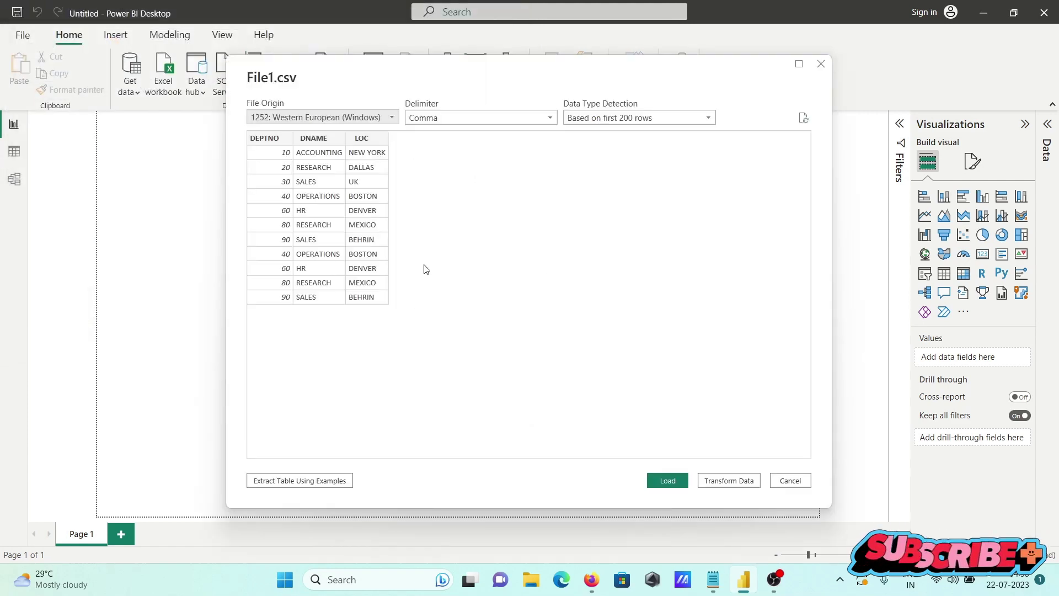
{"action": "left_click", "coordinate": [667, 481]}
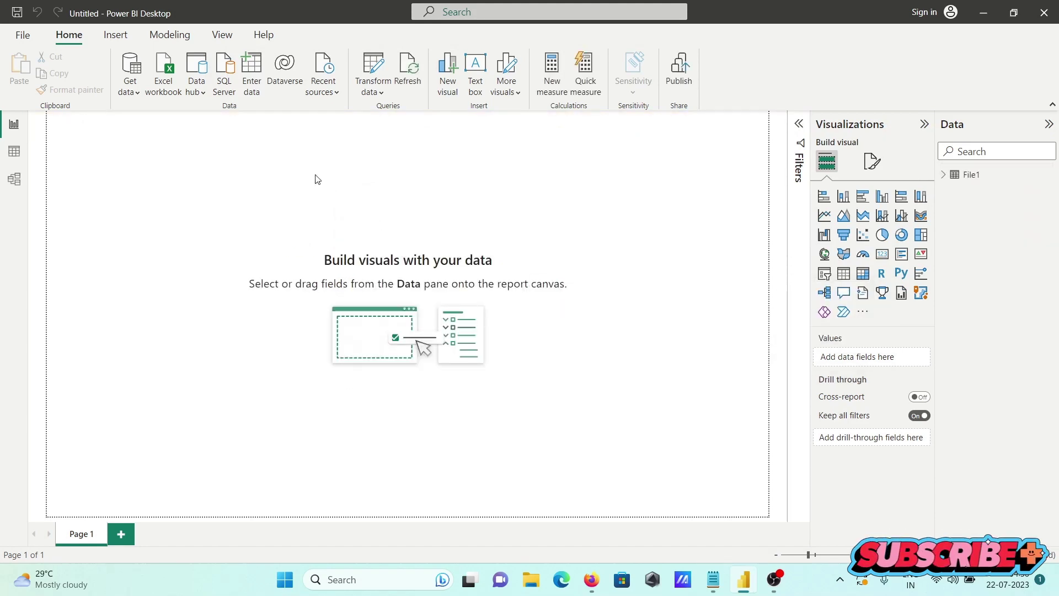
In the model view, load the Text/CSV file File2 from the same folder as a second table
{"action": "left_click", "coordinate": [13, 156]}
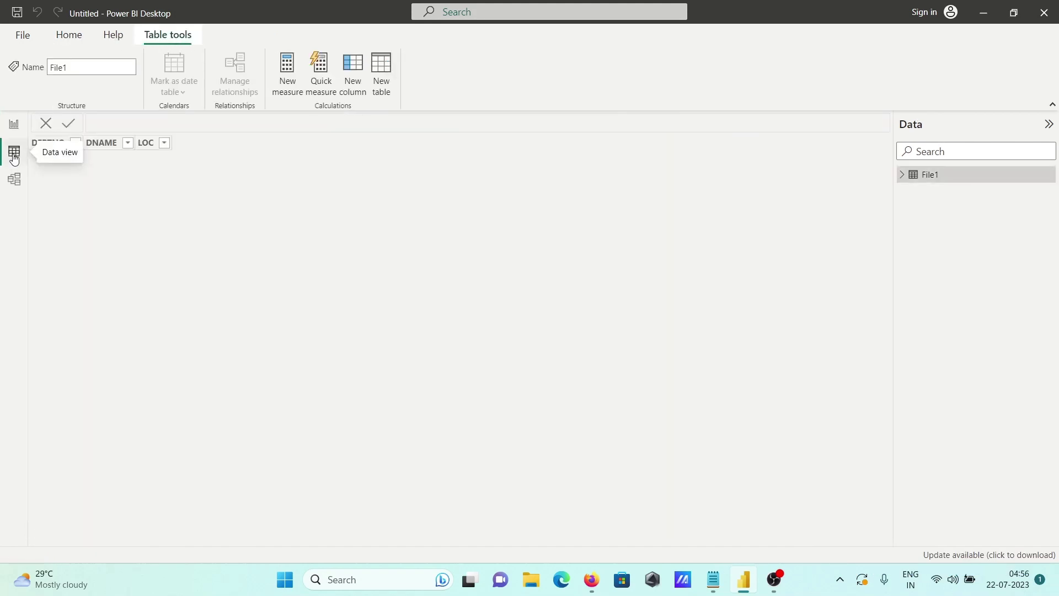
{"action": "left_click", "coordinate": [15, 180]}
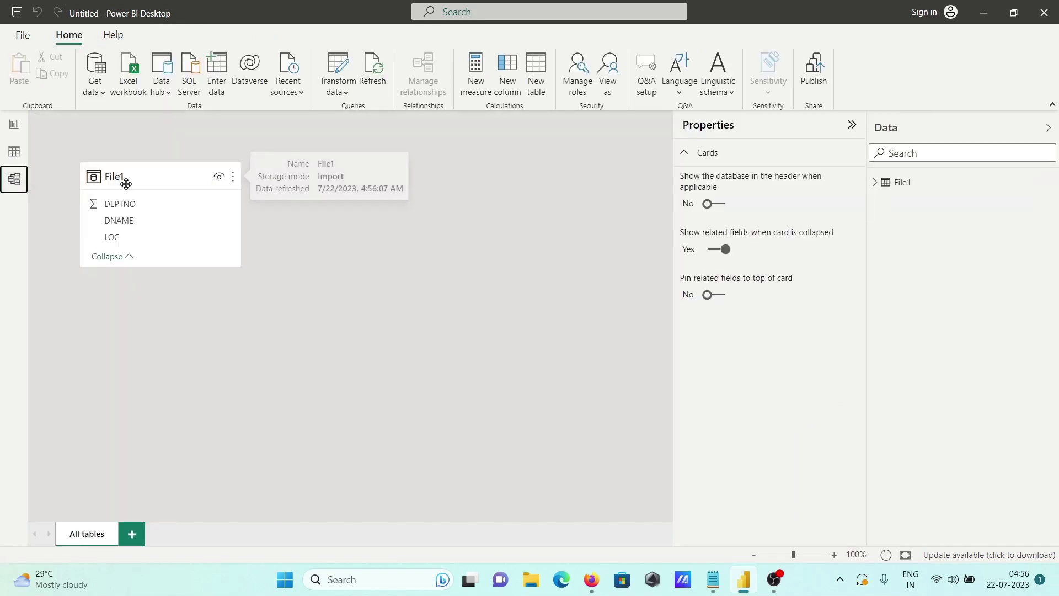
{"action": "left_click", "coordinate": [102, 93]}
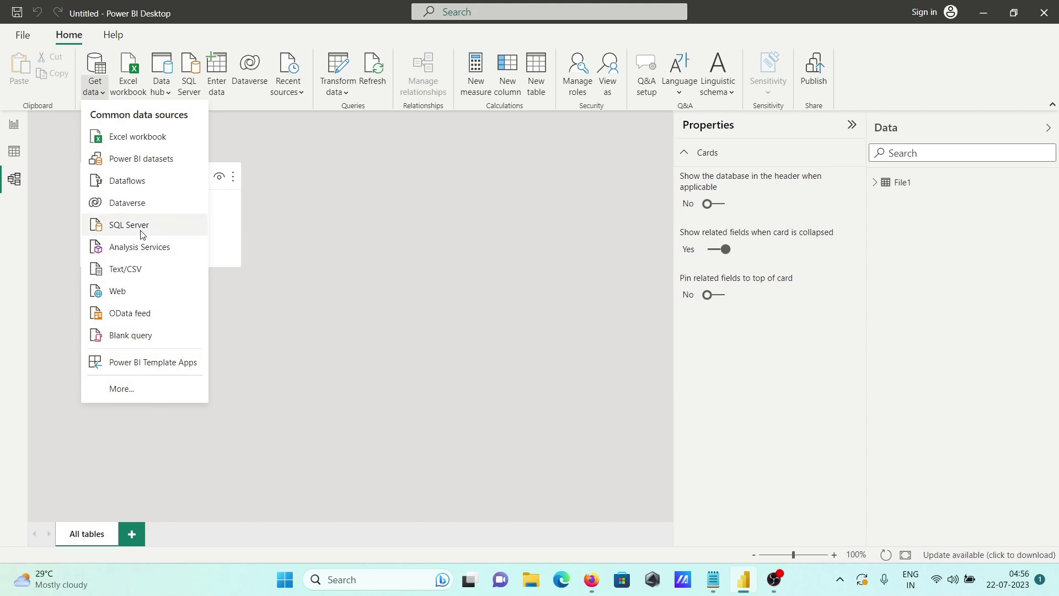
{"action": "left_click", "coordinate": [128, 269]}
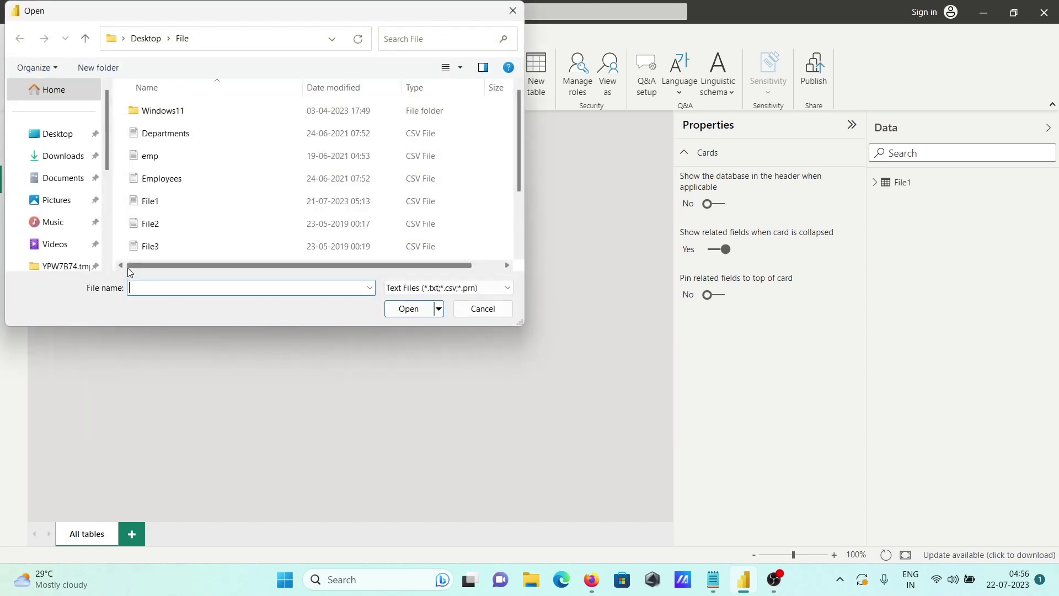
{"action": "left_click", "coordinate": [177, 227]}
{"action": "left_click", "coordinate": [404, 312]}
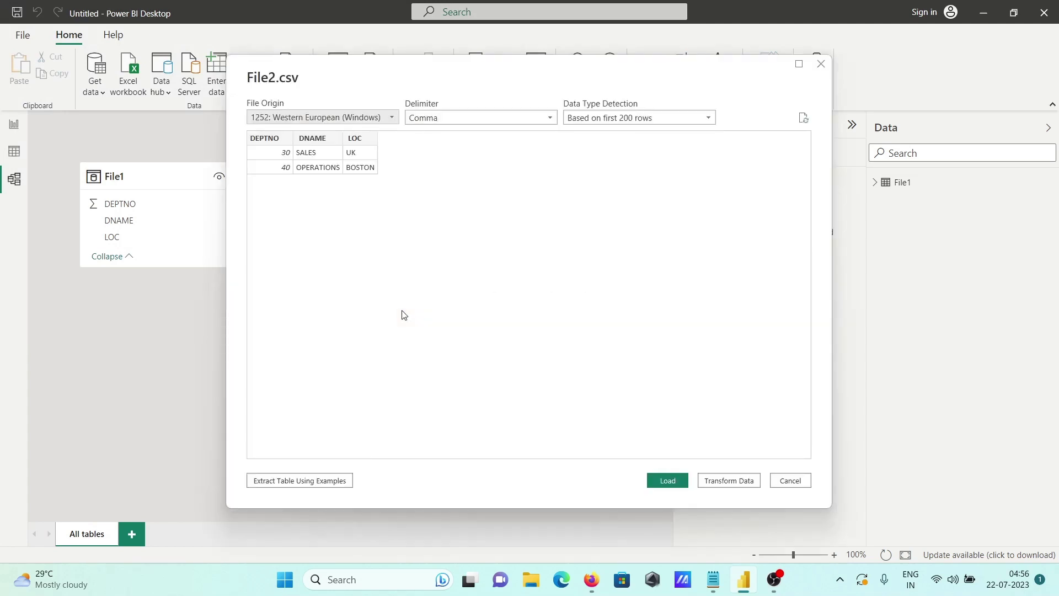
{"action": "left_click", "coordinate": [670, 485]}
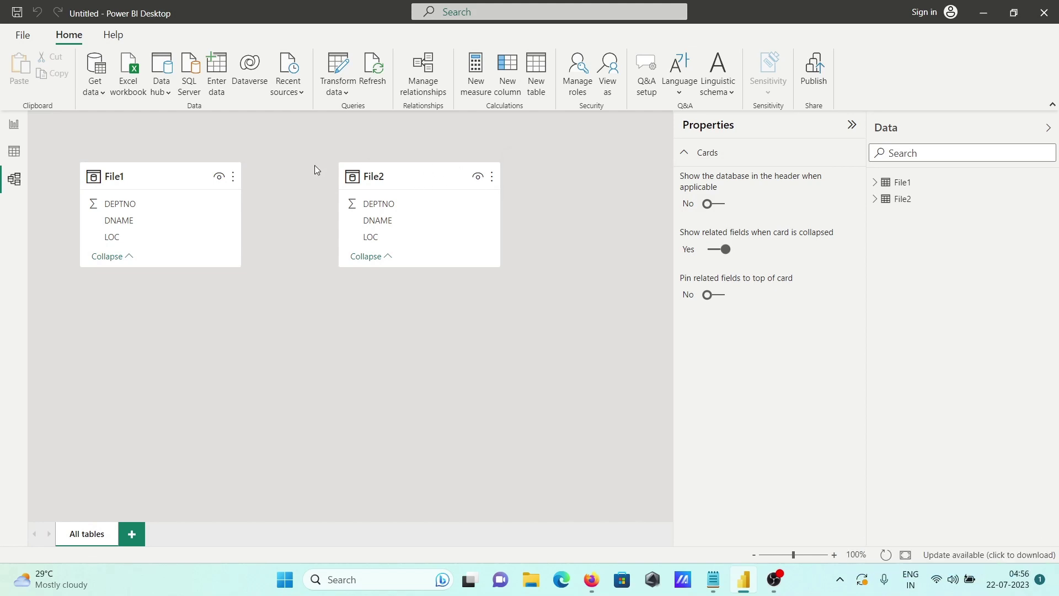
Create a calculated table with the formula Union Table = UNION(File1,File2)
{"action": "left_click", "coordinate": [536, 86]}
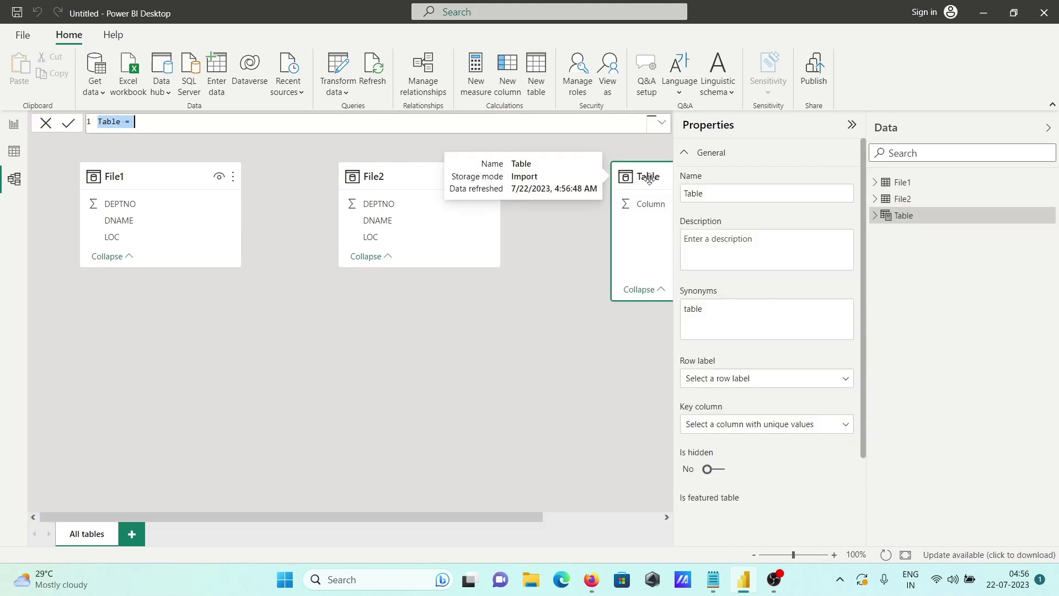
{"action": "left_click", "coordinate": [123, 125]}
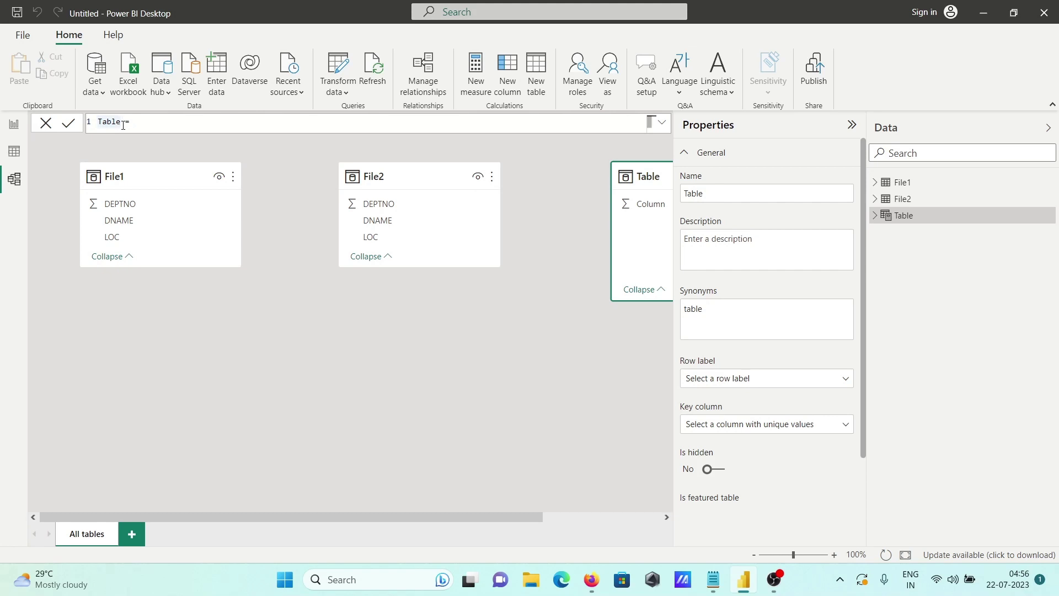
{"action": "key", "text": "BackSpace"}
{"action": "key", "text": "BackSpace"}
{"action": "type", "text": "Union Table = U"}
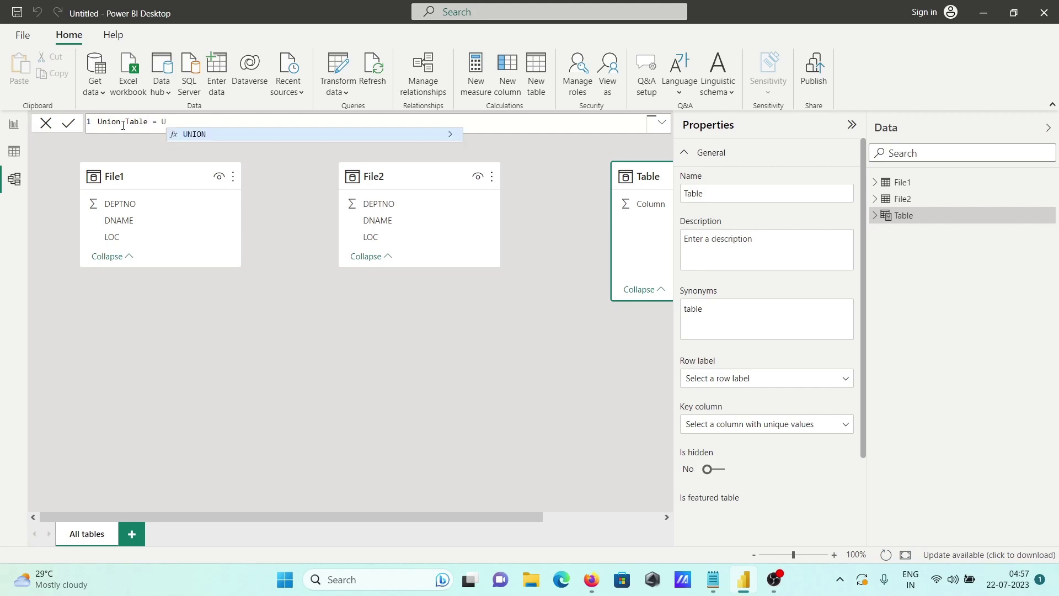
{"action": "key", "text": "Tab"}
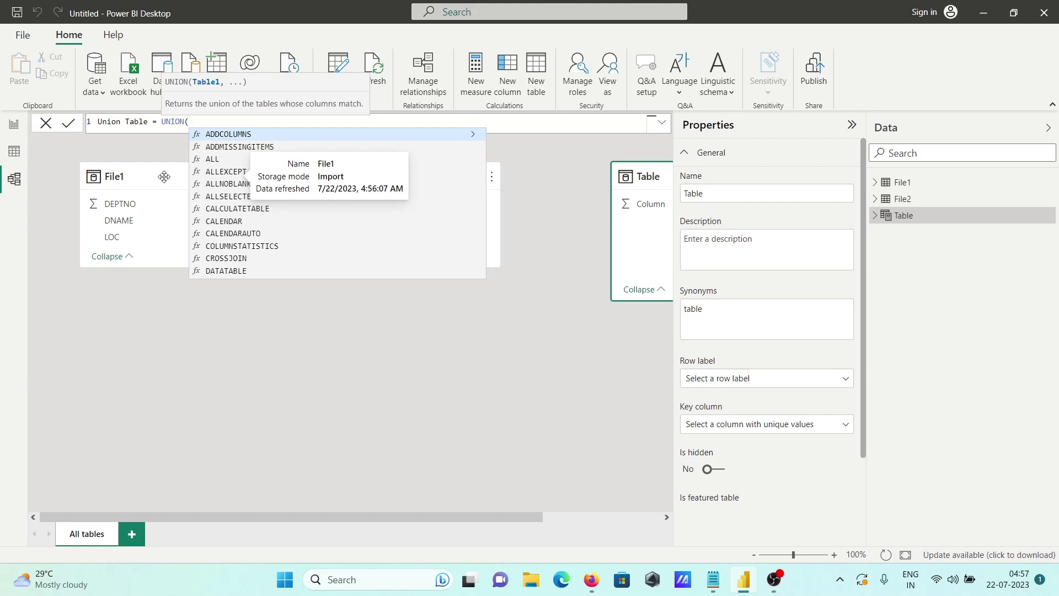
{"action": "type", "text": "F"}
{"action": "key", "text": "Tab"}
{"action": "type", "text": ","}
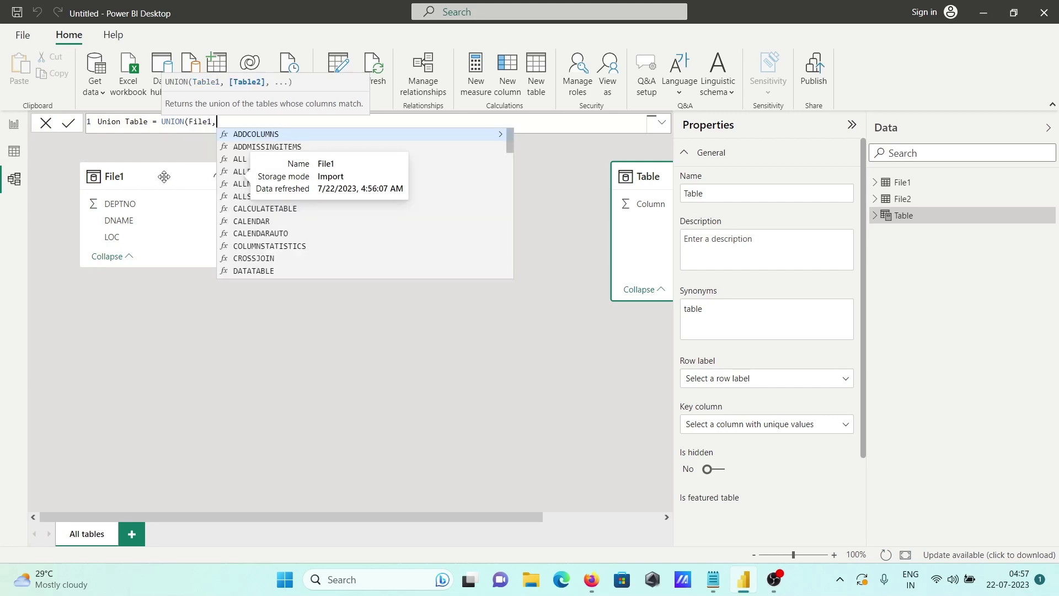
{"action": "type", "text": "F"}
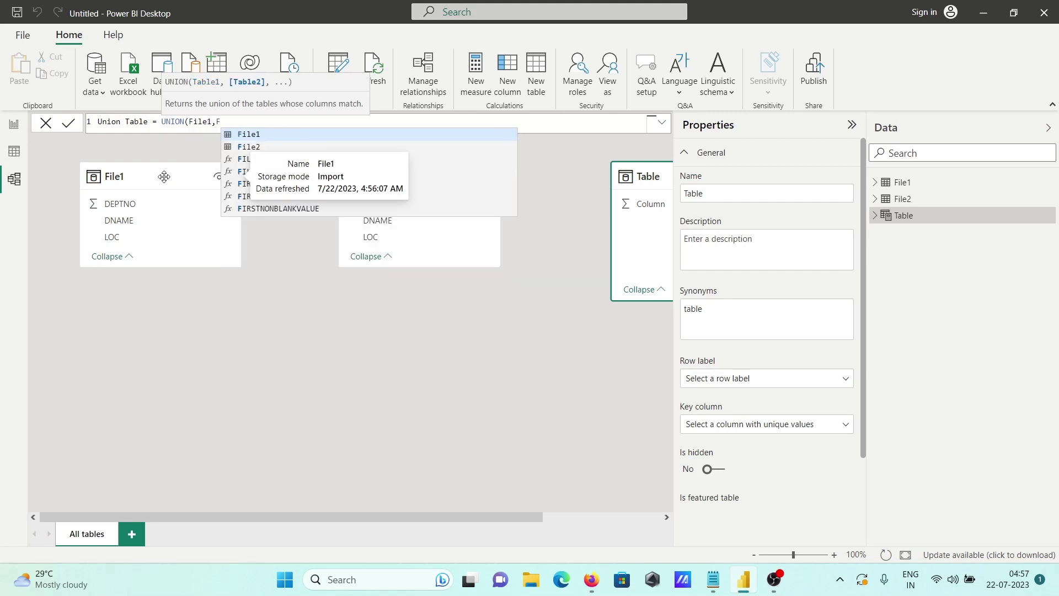
{"action": "key", "text": "Down"}
{"action": "key", "text": "Tab"}
{"action": "type", "text": ")"}
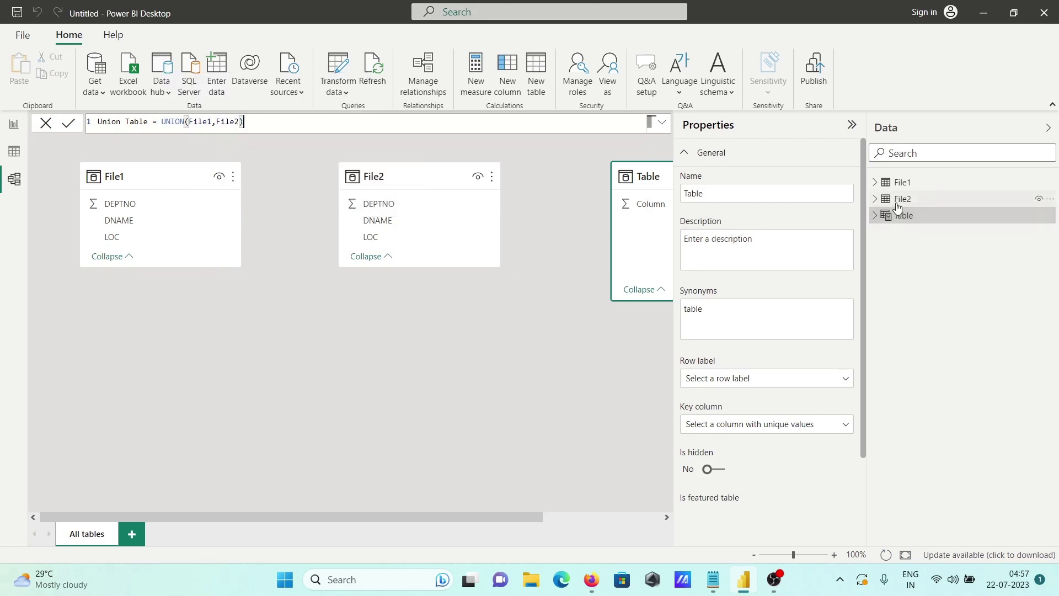
{"action": "key", "text": "Return"}
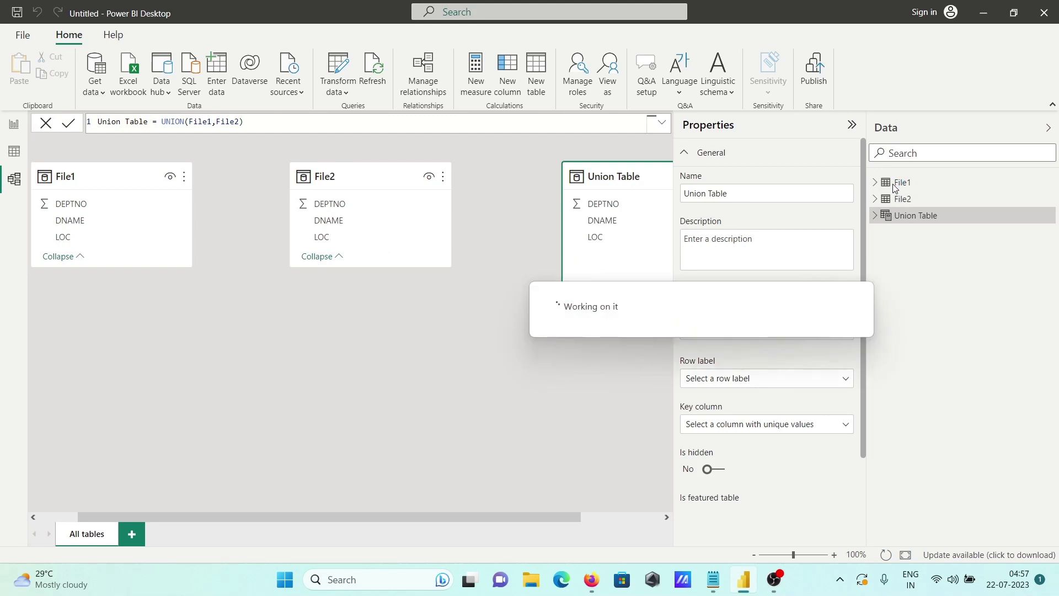
Compare the rows of File1 and File2 with those of Union Table in the data view
{"action": "left_click", "coordinate": [17, 157]}
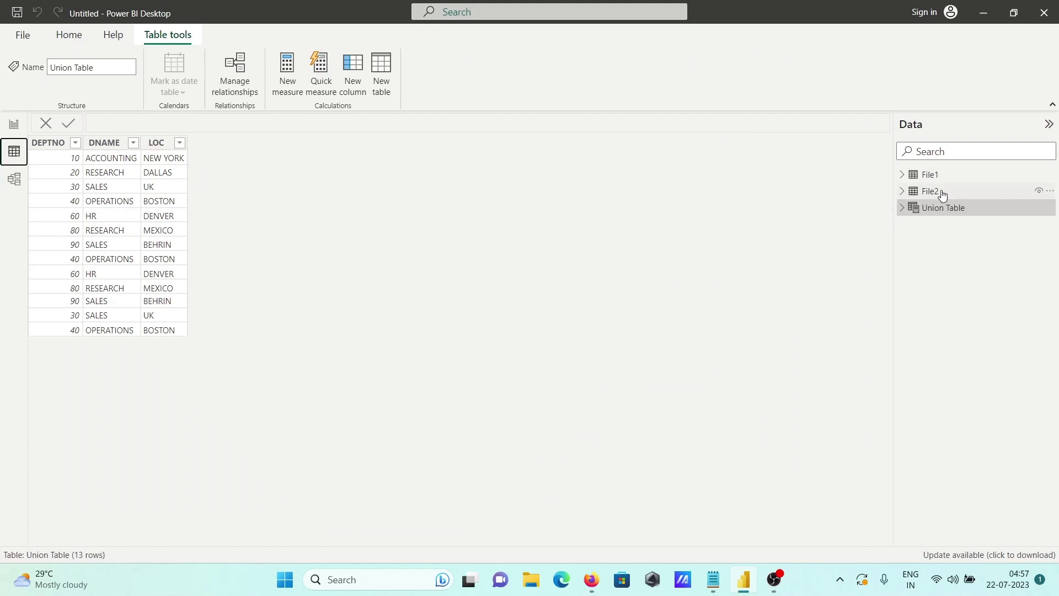
{"action": "left_click", "coordinate": [929, 177]}
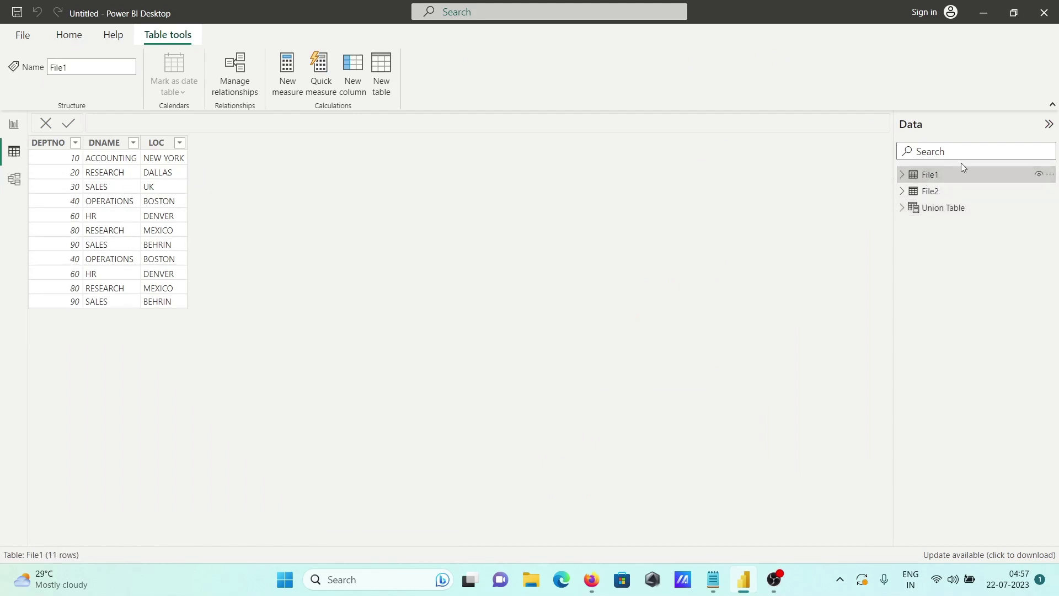
{"action": "left_click", "coordinate": [938, 191]}
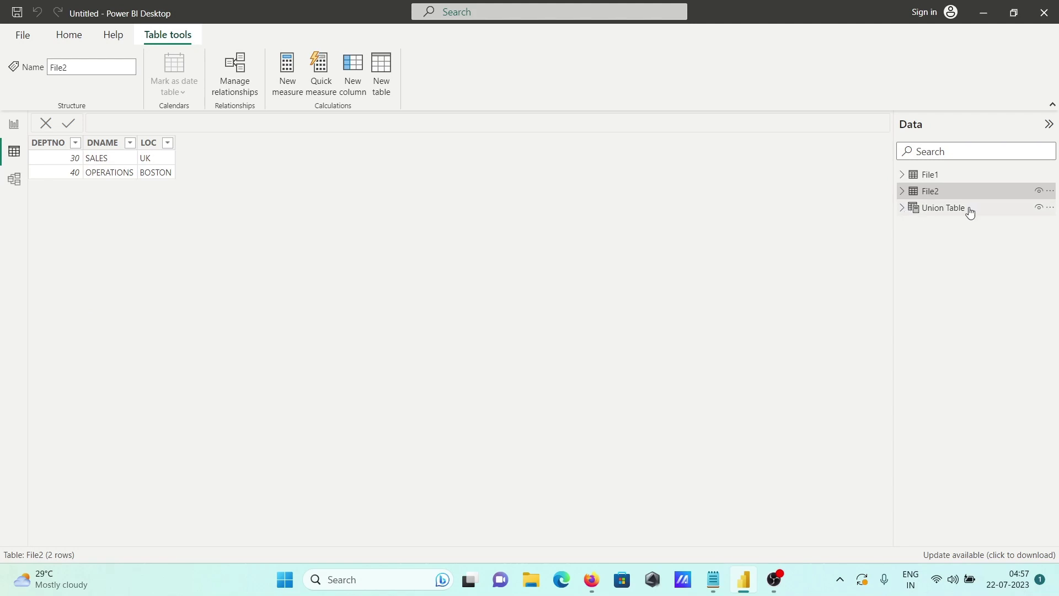
{"action": "left_click", "coordinate": [948, 210]}
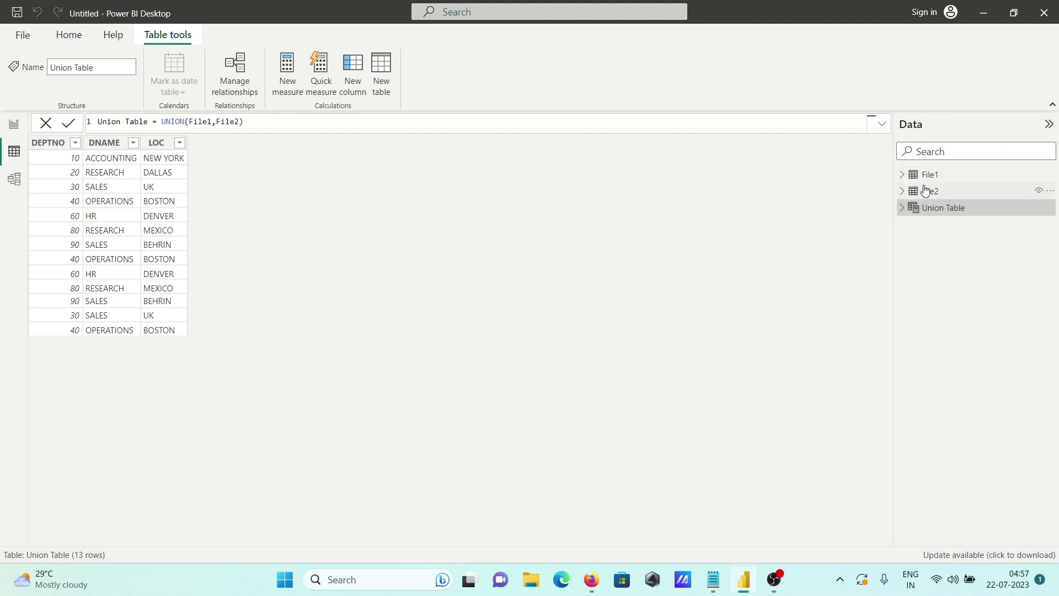
{"action": "left_click", "coordinate": [947, 191]}
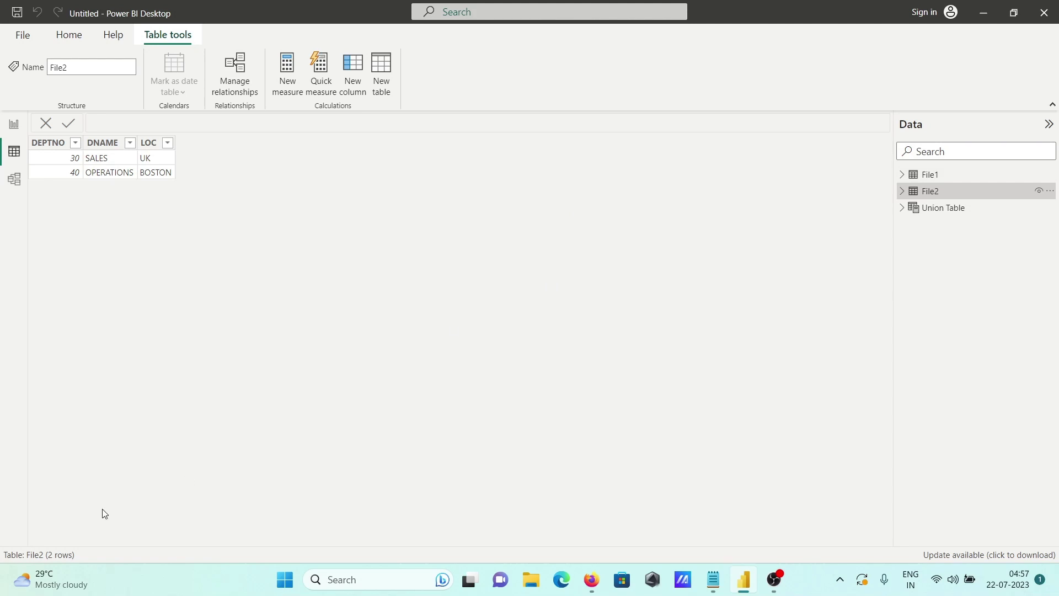
{"action": "left_click", "coordinate": [929, 176]}
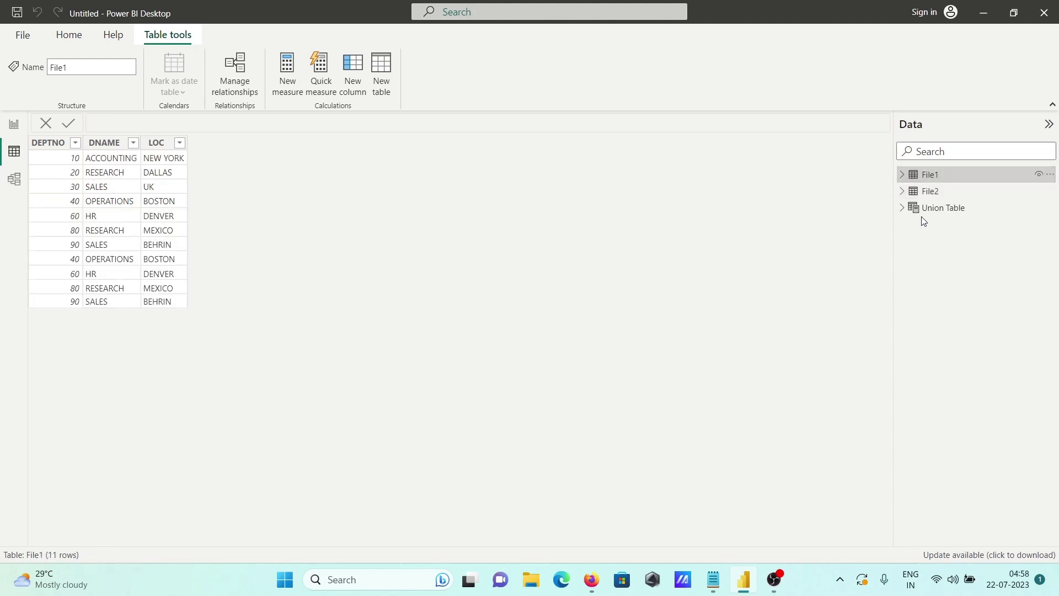
{"action": "left_click", "coordinate": [934, 209]}
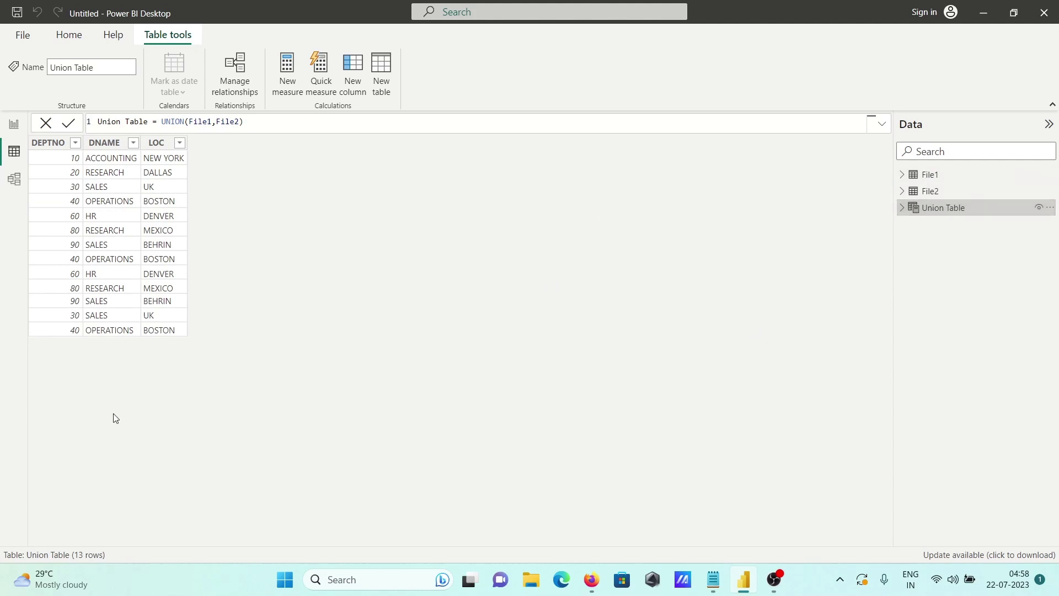
Examine the Union Table rows that come from File1, across the DEPTNO, DNAME and LOC columns
{"action": "left_click", "coordinate": [65, 163]}
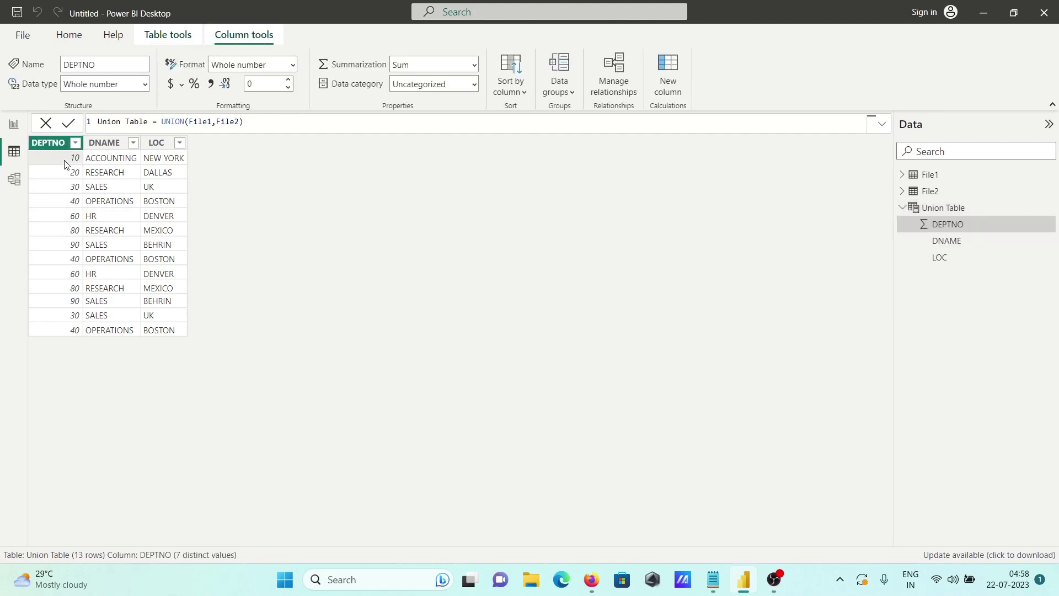
{"action": "key", "text": "Right"}
{"action": "key", "text": "Right"}
{"action": "key", "text": "Down"}
{"action": "key", "text": "Down"}
{"action": "key", "text": "Down"}
{"action": "key", "text": "Down"}
{"action": "key", "text": "Down"}
{"action": "key", "text": "Down"}
{"action": "key", "text": "Down"}
{"action": "key", "text": "Down"}
{"action": "key", "text": "Down"}
{"action": "key", "text": "Down"}
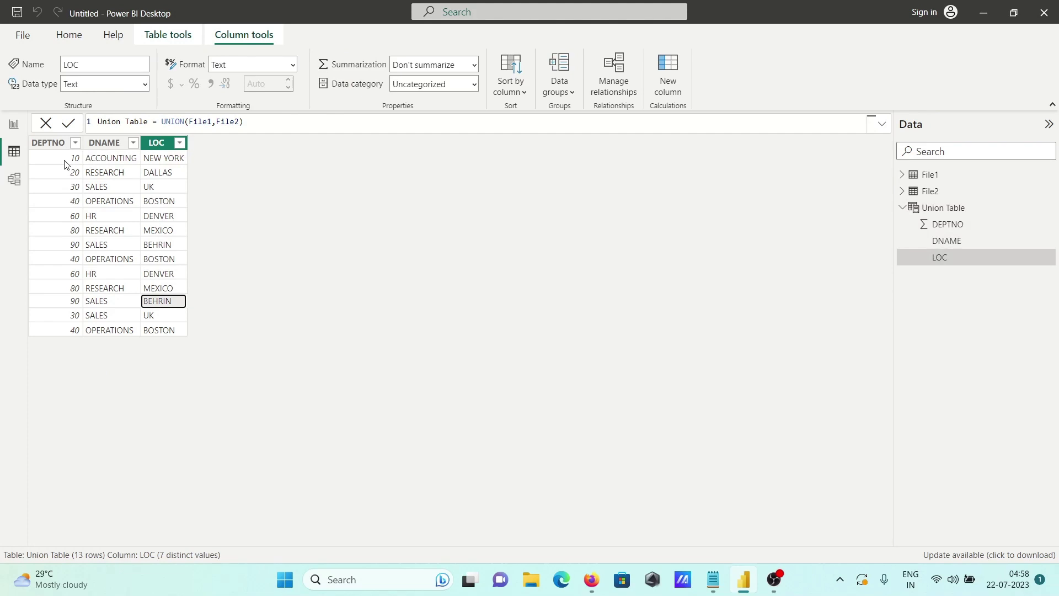
{"action": "key", "text": "Left"}
{"action": "key", "text": "Left"}
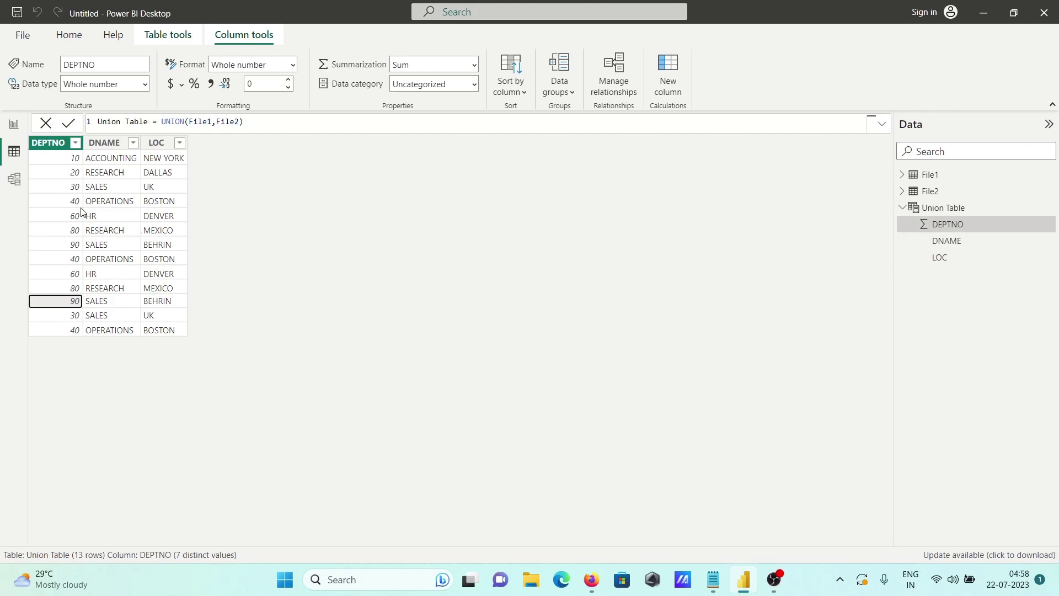
In the report view, load the Text/CSV file File3 from the Desktop's File folder, and display its rows in the data view
{"action": "left_click", "coordinate": [14, 123]}
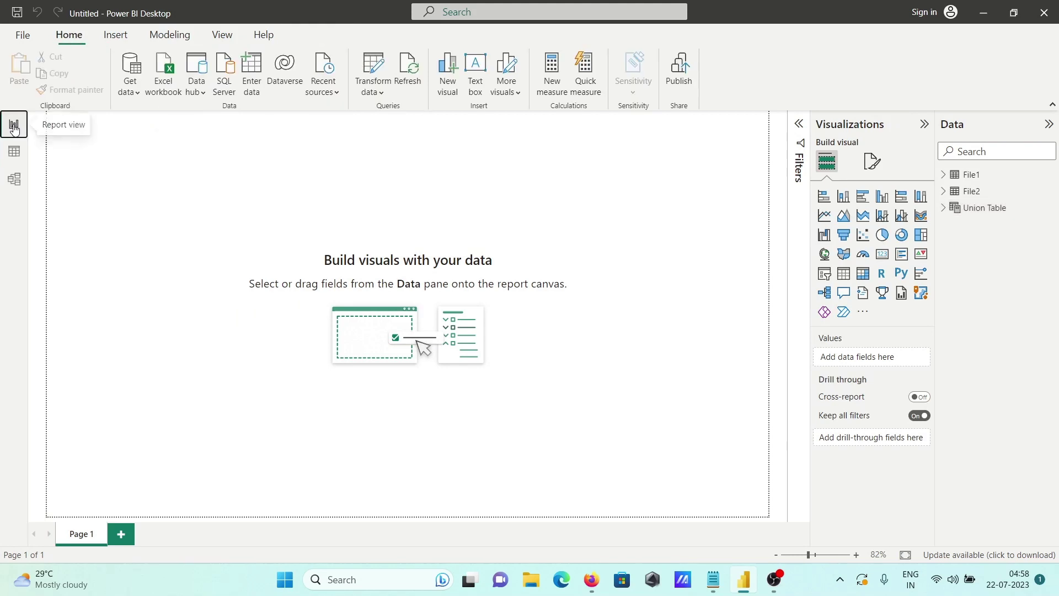
{"action": "left_click", "coordinate": [137, 89]}
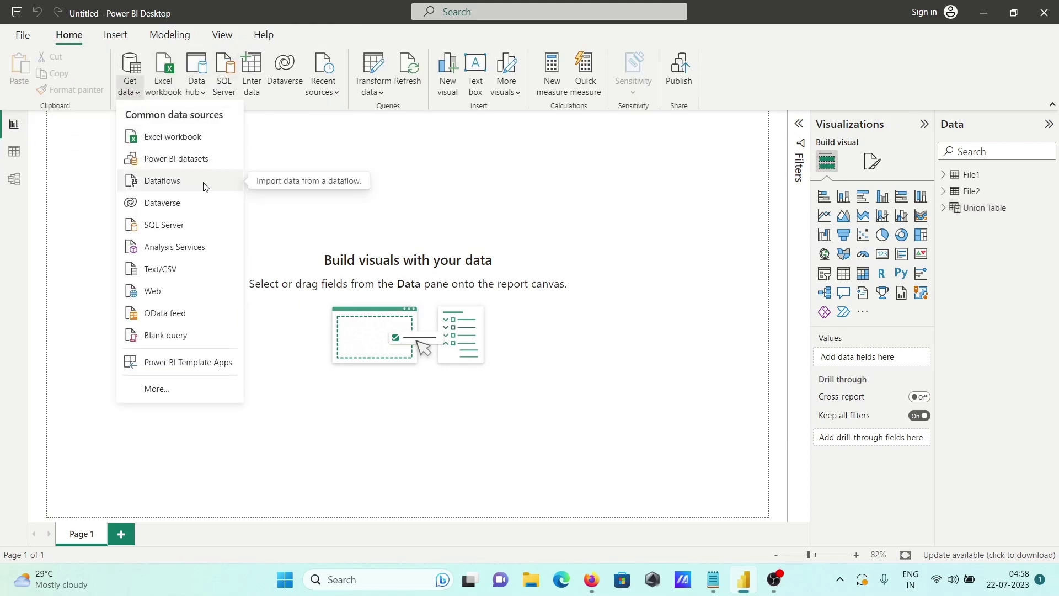
{"action": "left_click", "coordinate": [163, 275]}
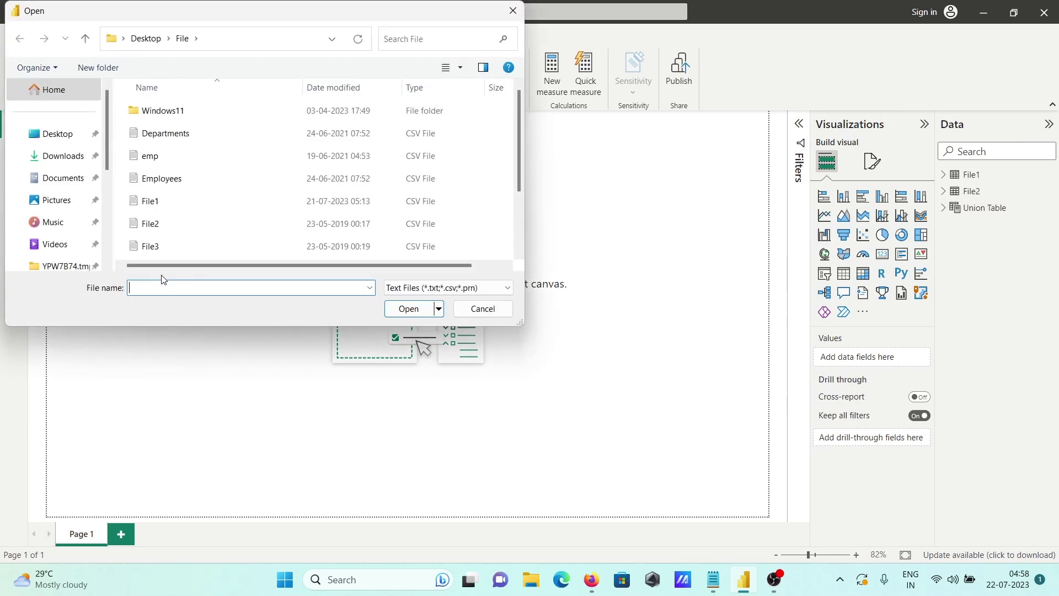
{"action": "left_click", "coordinate": [150, 248]}
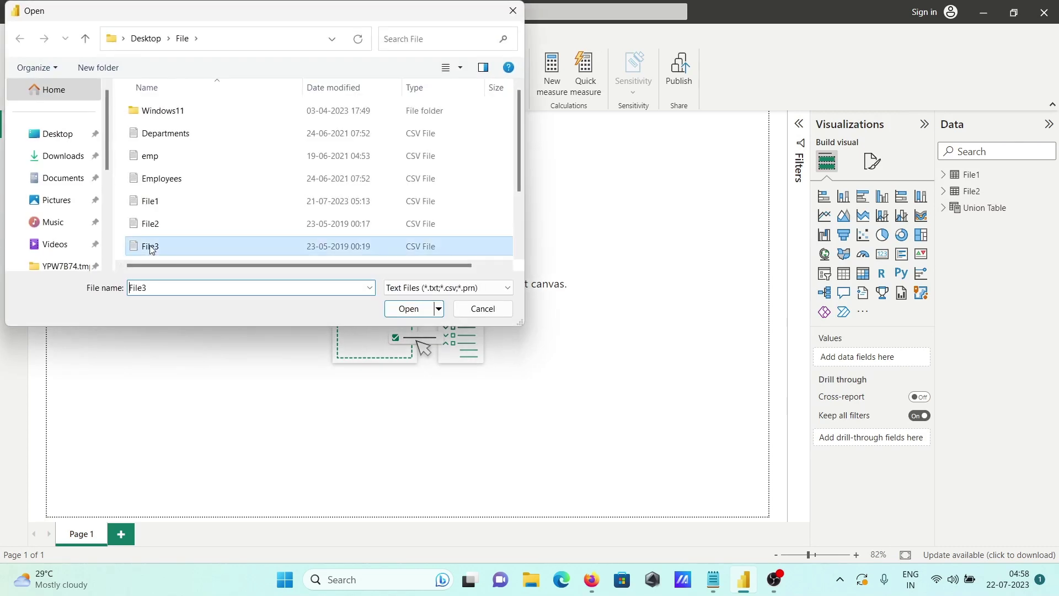
{"action": "left_click", "coordinate": [402, 313]}
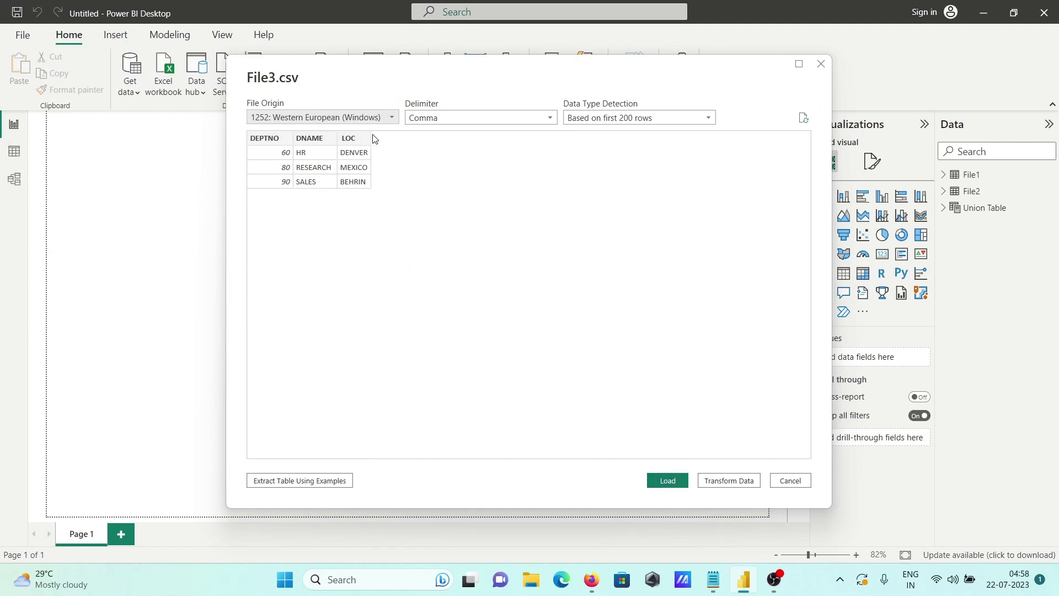
{"action": "left_click", "coordinate": [666, 480]}
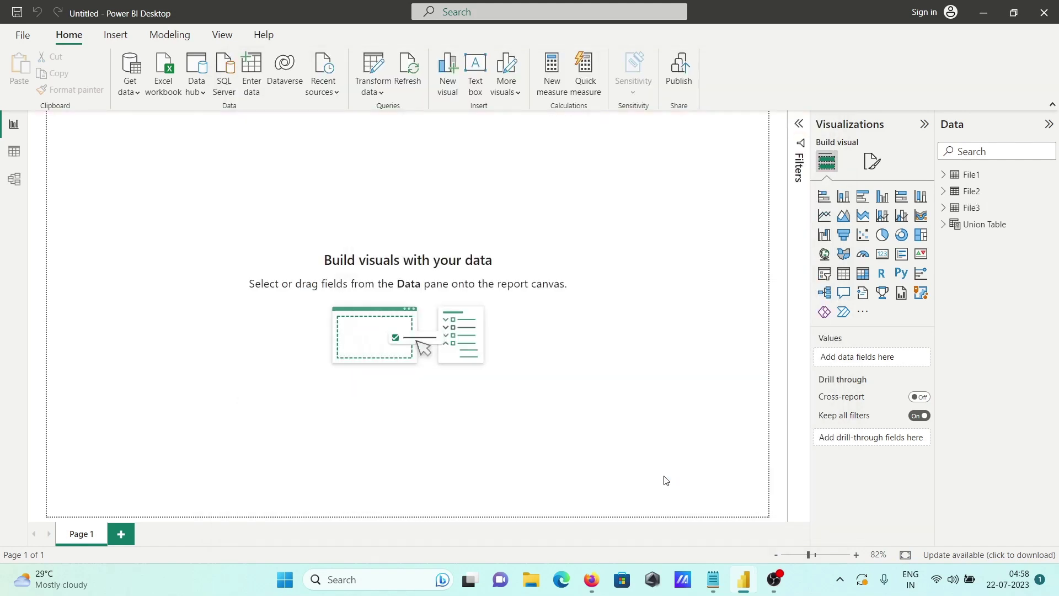
{"action": "left_click", "coordinate": [979, 210]}
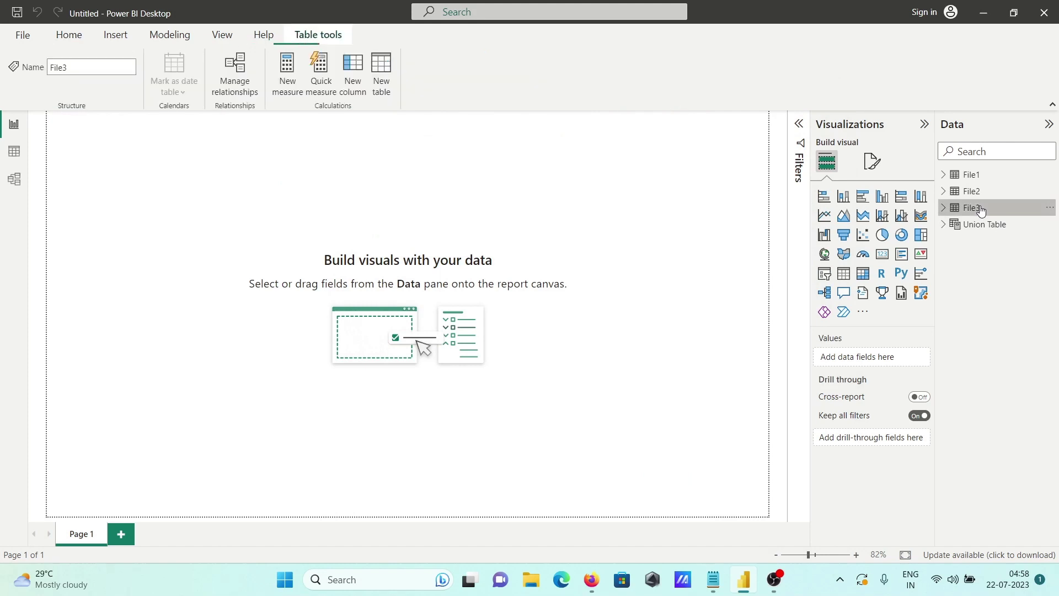
{"action": "left_click", "coordinate": [15, 160]}
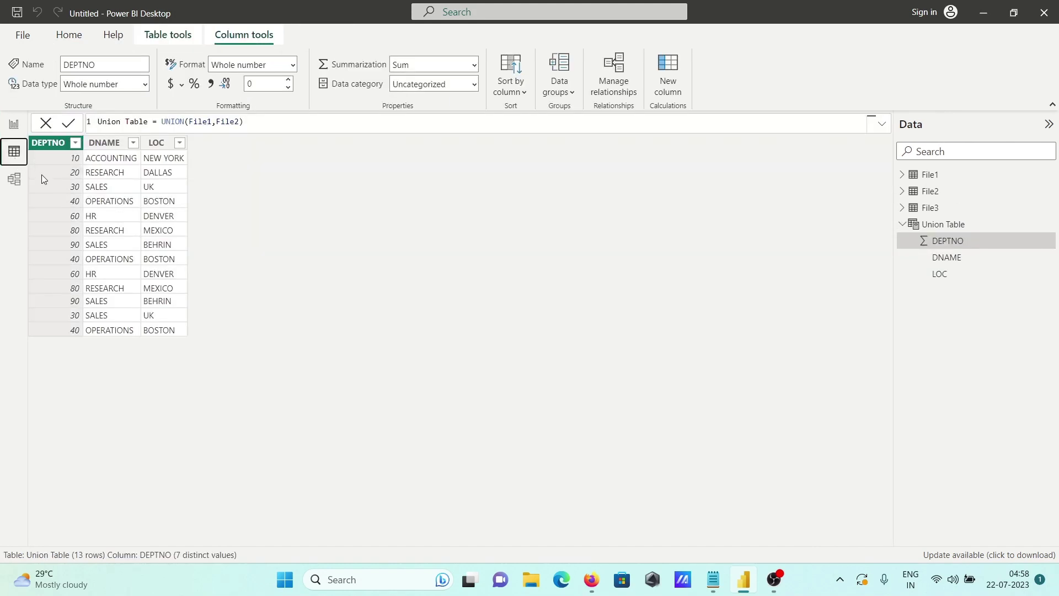
{"action": "left_click", "coordinate": [937, 209]}
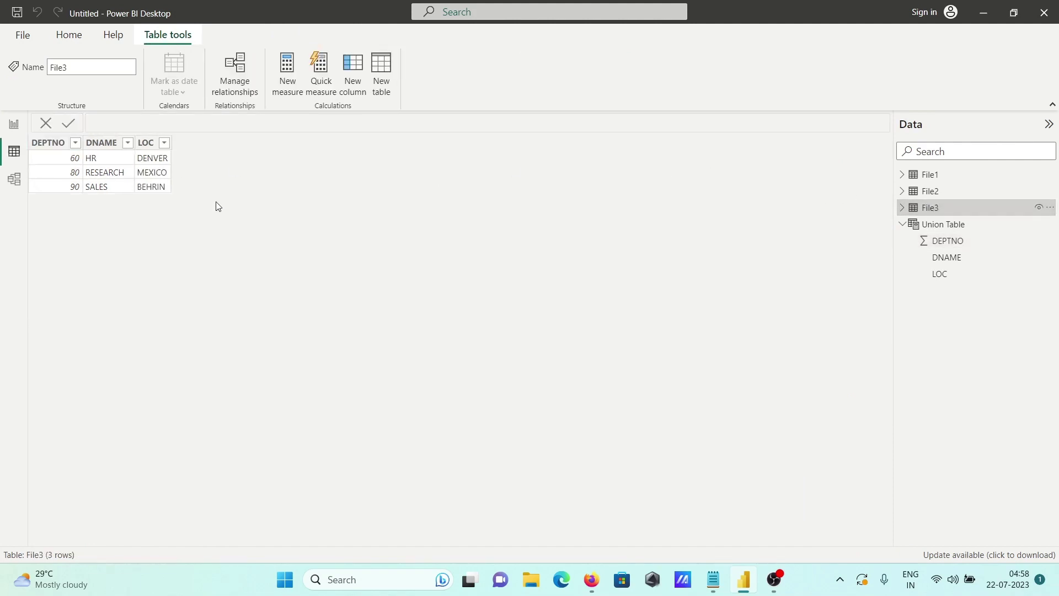
Add File3 as a third argument so the formula reads Union Table = UNION(File1,File2,File3)
{"action": "left_click", "coordinate": [948, 229]}
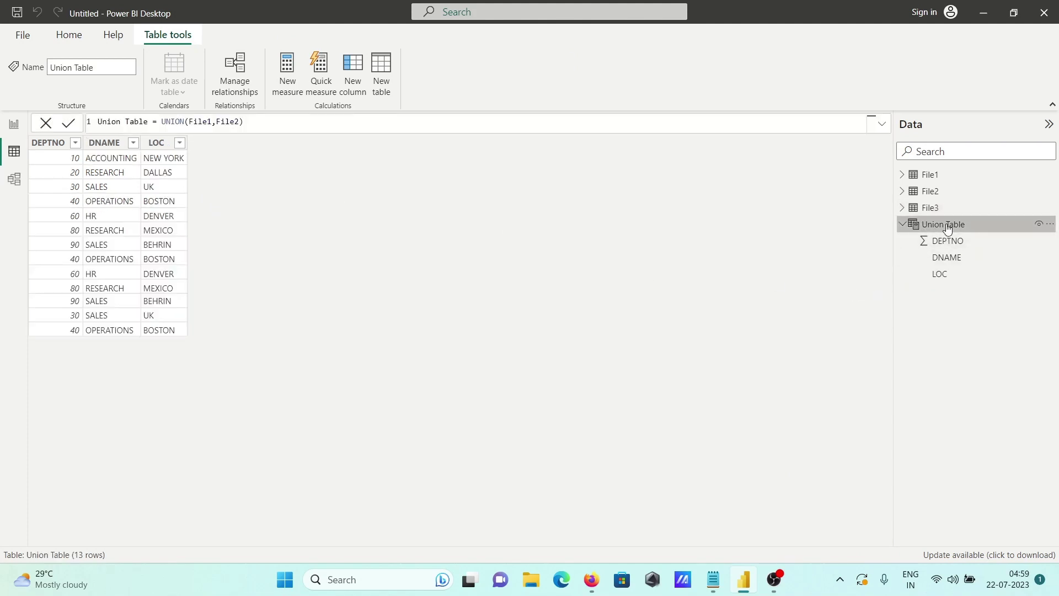
{"action": "left_click", "coordinate": [241, 122]}
{"action": "type", "text": ",F"}
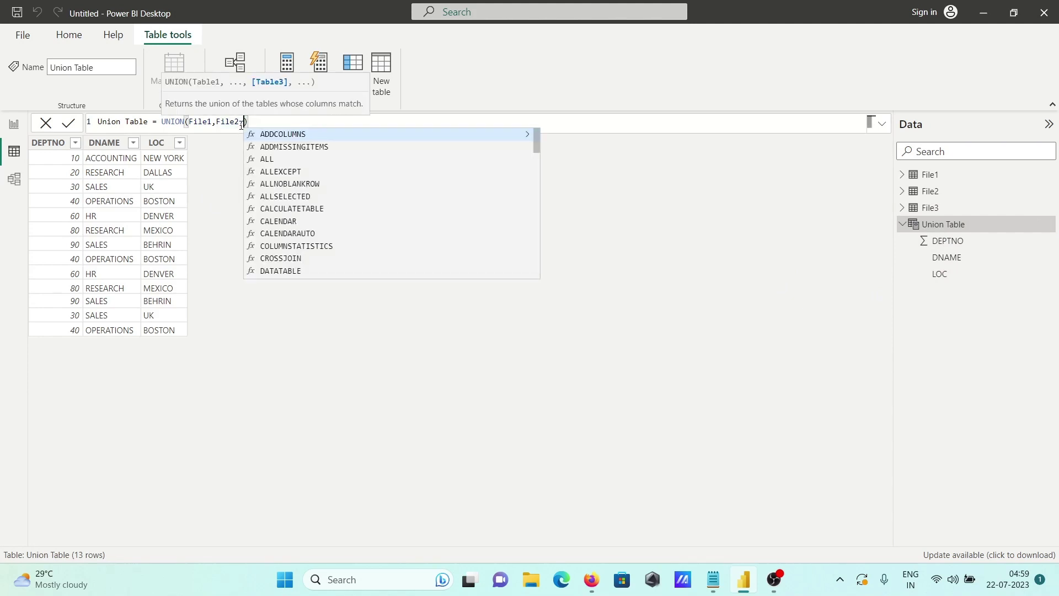
{"action": "key", "text": "Down"}
{"action": "key", "text": "Down"}
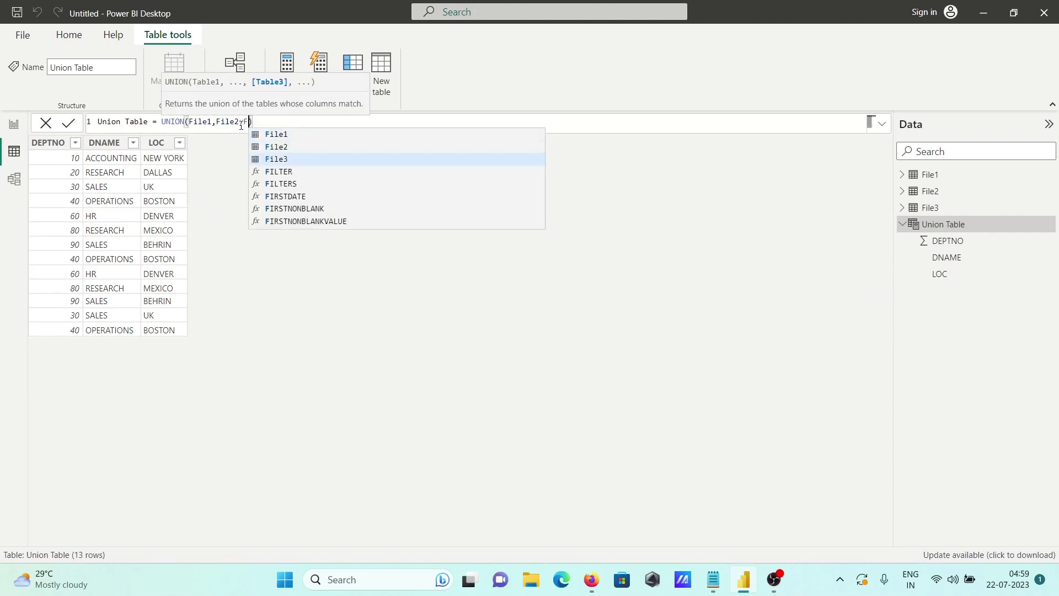
{"action": "key", "text": "Tab"}
{"action": "left_click", "coordinate": [305, 121]}
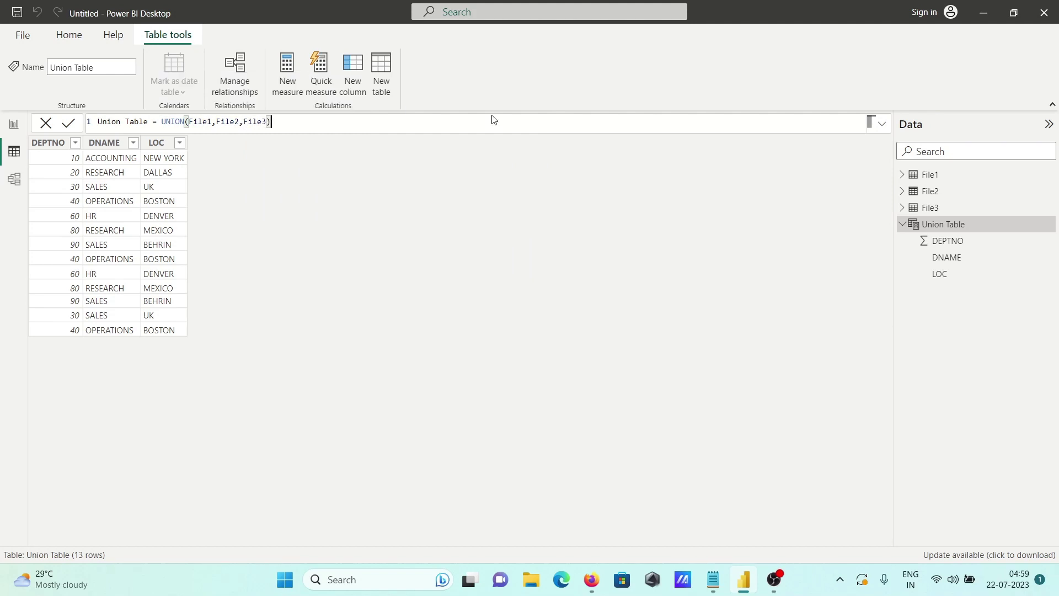
{"action": "key", "text": "Return"}
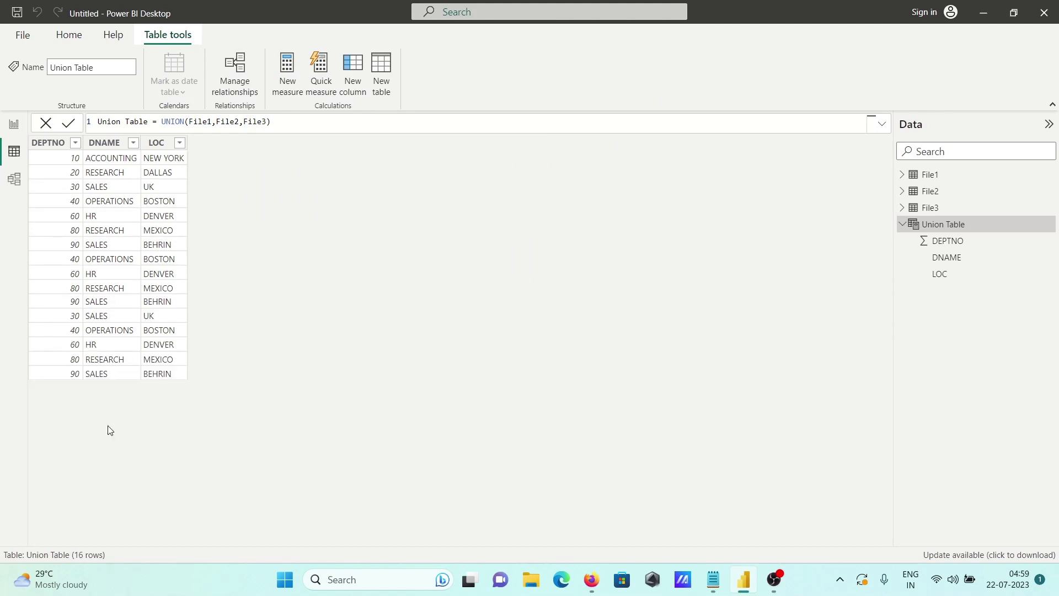
Compare the rows of File1, File2 and File3 with those of Union Table, including the final rows that come from File3
{"action": "left_click", "coordinate": [934, 181]}
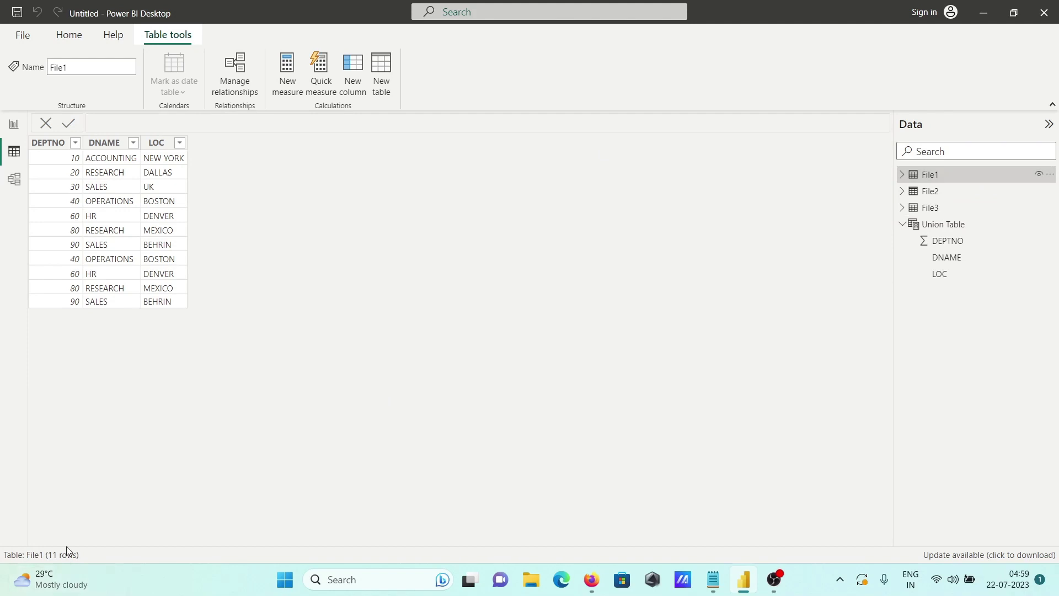
{"action": "left_click", "coordinate": [917, 191]}
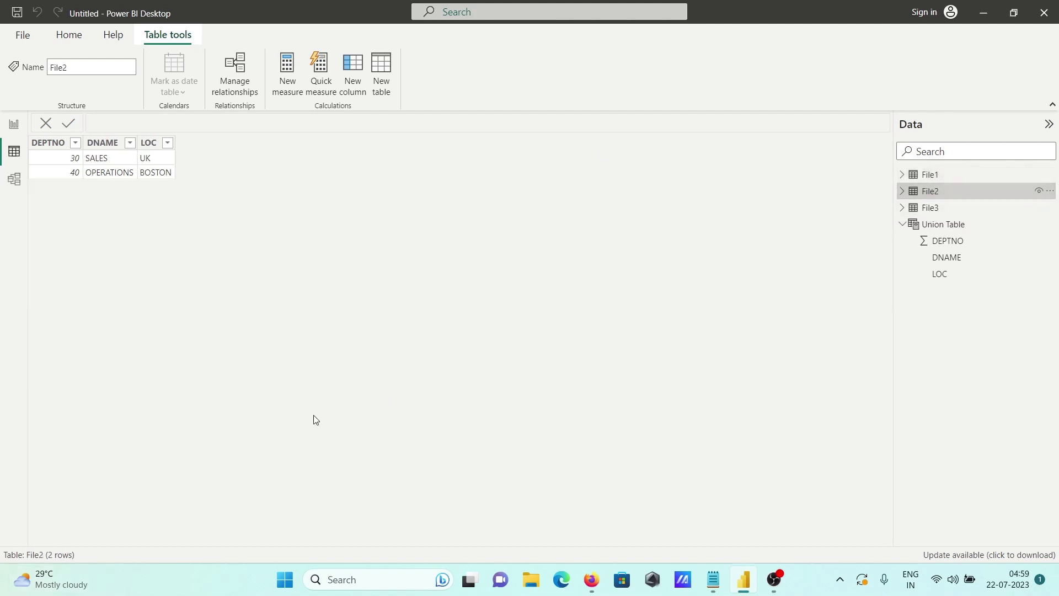
{"action": "left_click", "coordinate": [920, 207]}
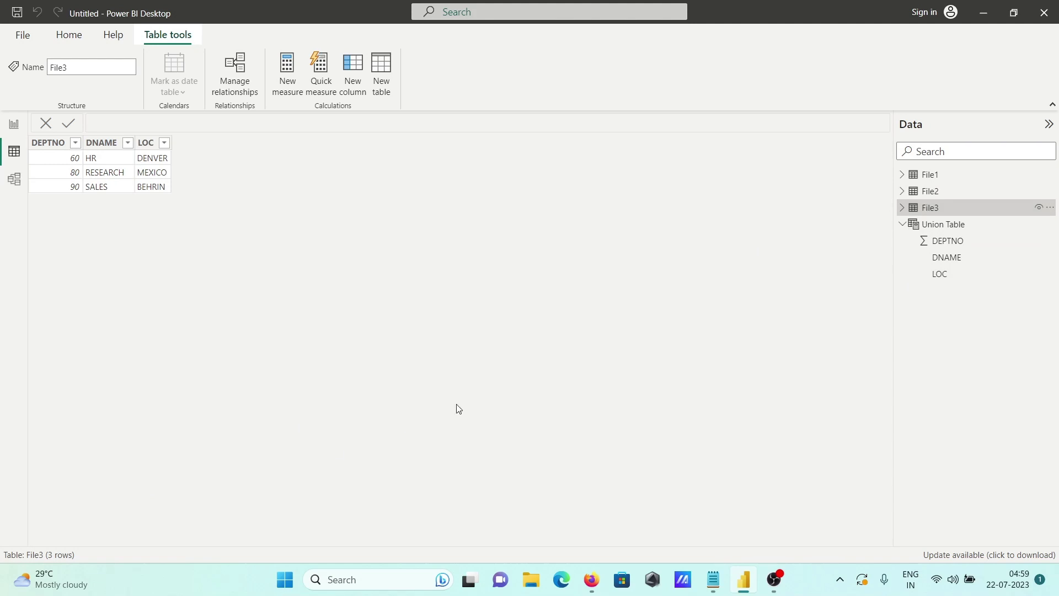
{"action": "left_click", "coordinate": [933, 224]}
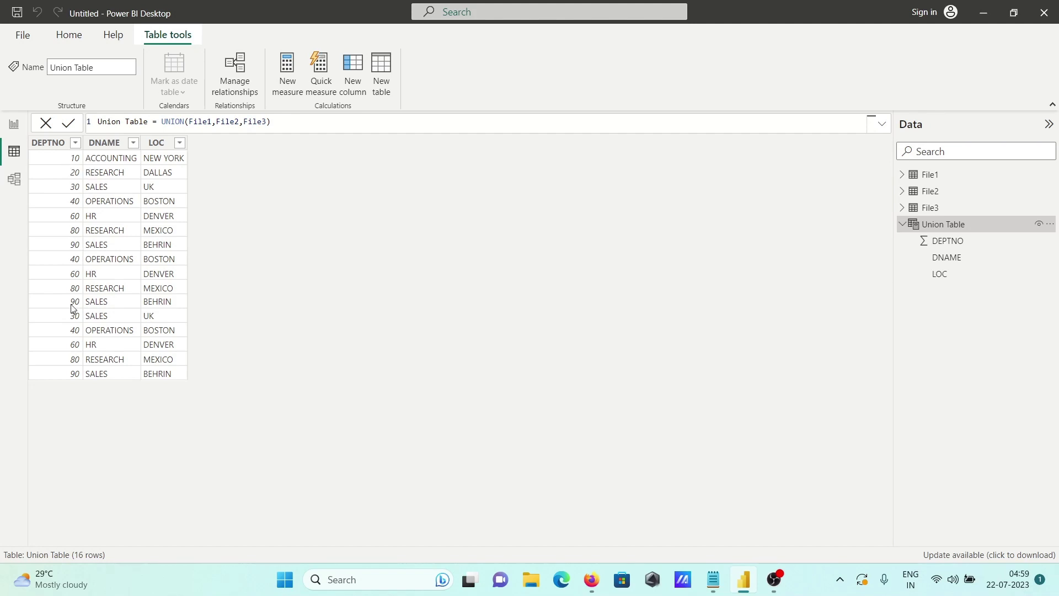
{"action": "left_click", "coordinate": [74, 370]}
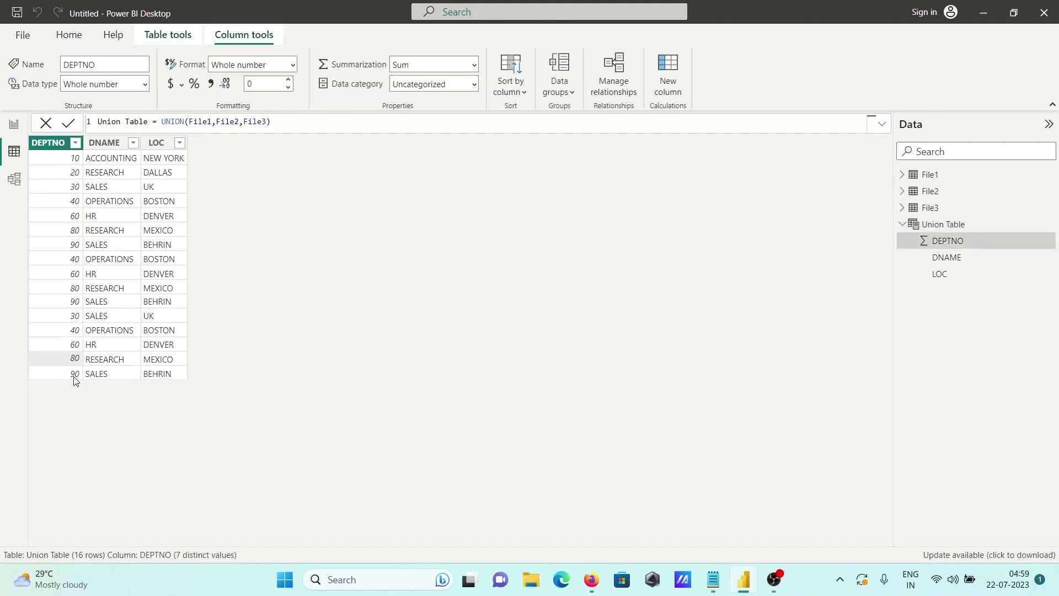
{"action": "left_click", "coordinate": [153, 378]}
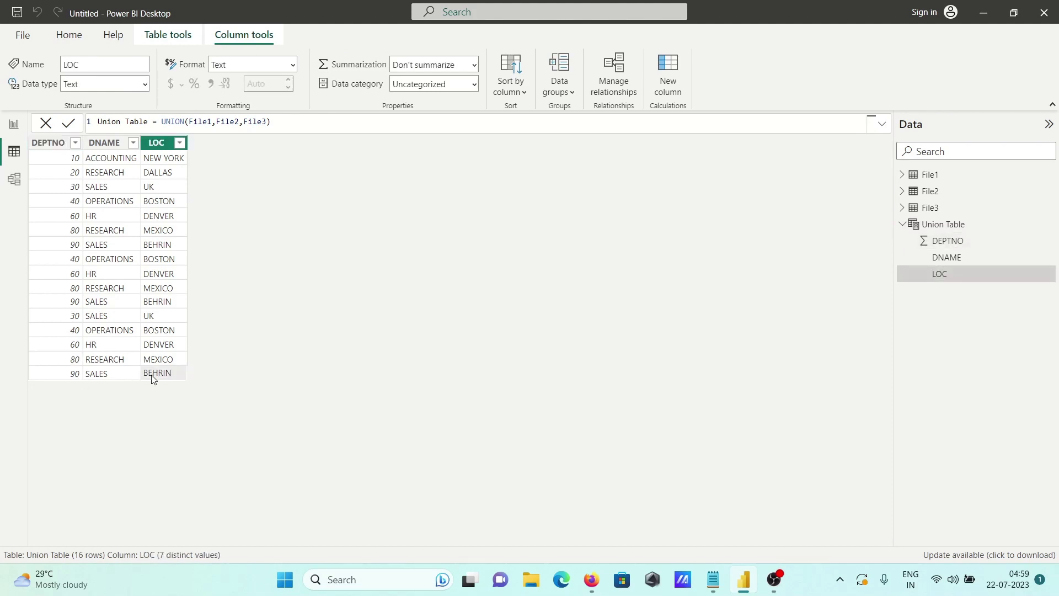
{"action": "left_click", "coordinate": [76, 375]}
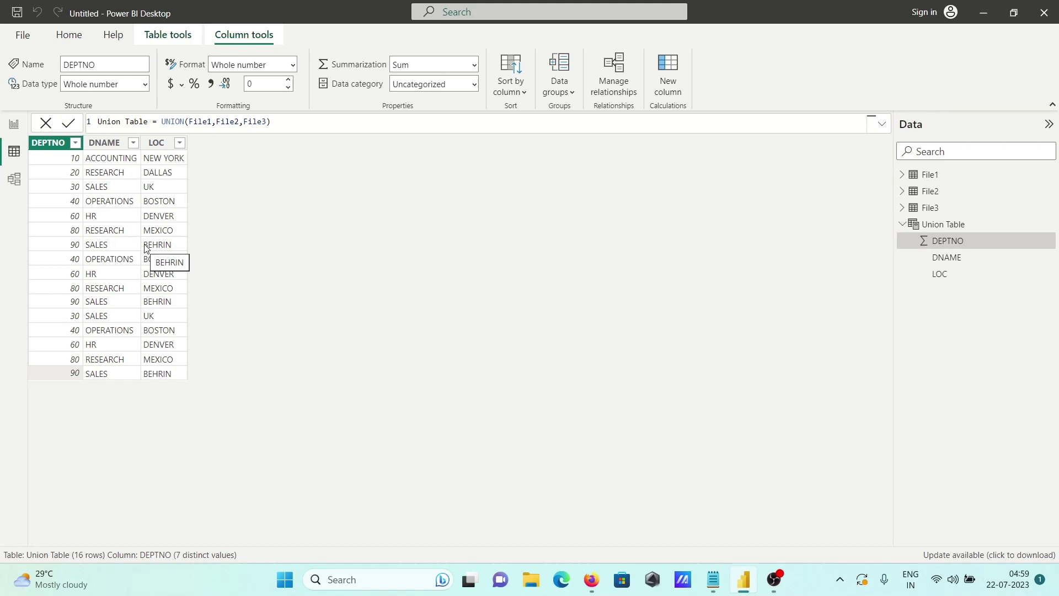
Load the Text/CSV file emp and try to extend the formula to Union Table = UNION(File1,File2,File3,emp)
{"action": "left_click", "coordinate": [14, 124]}
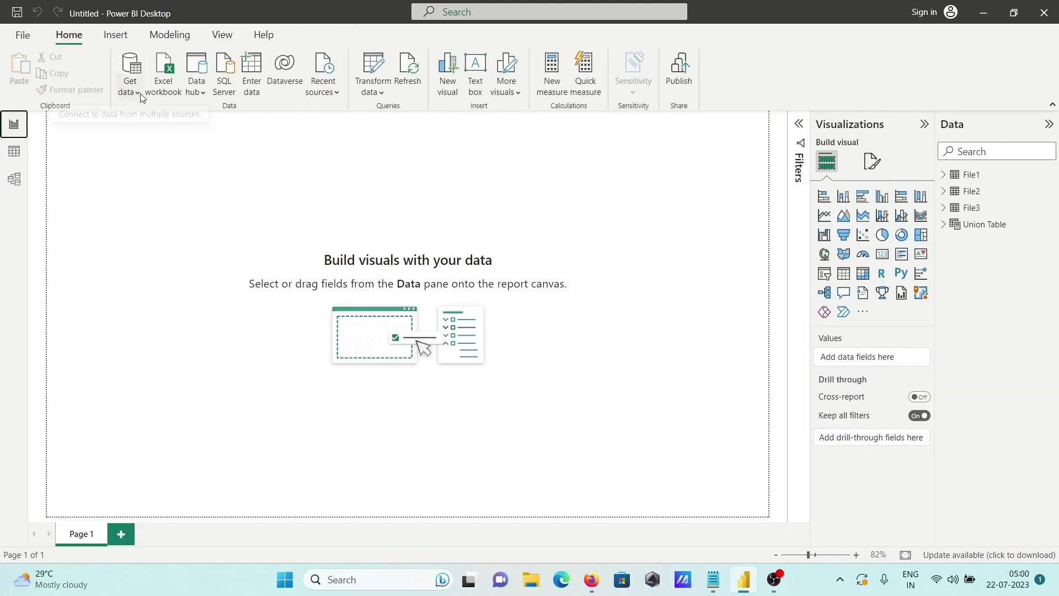
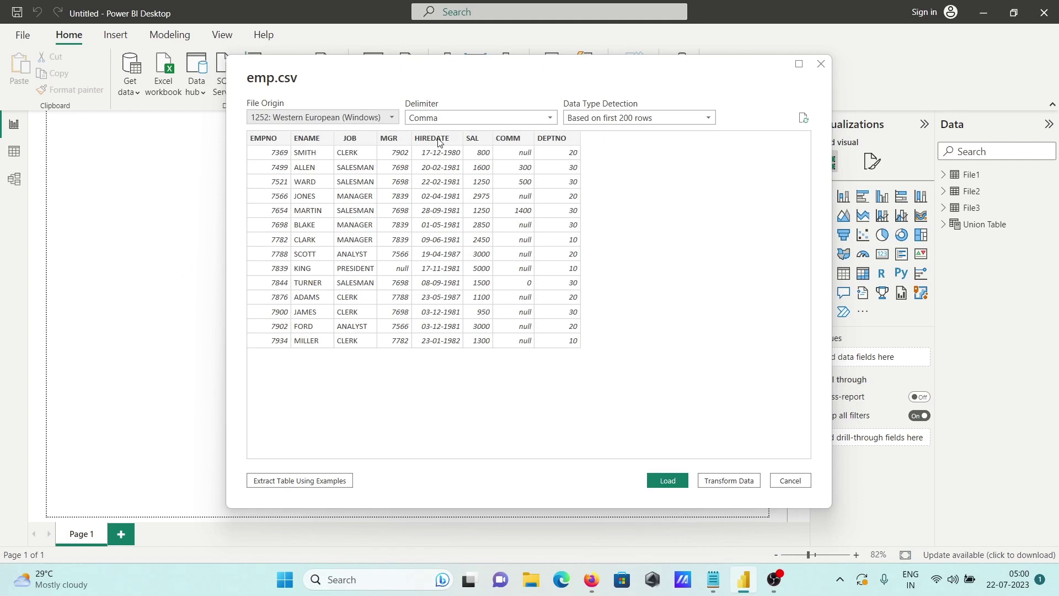
{"action": "left_click", "coordinate": [663, 482]}
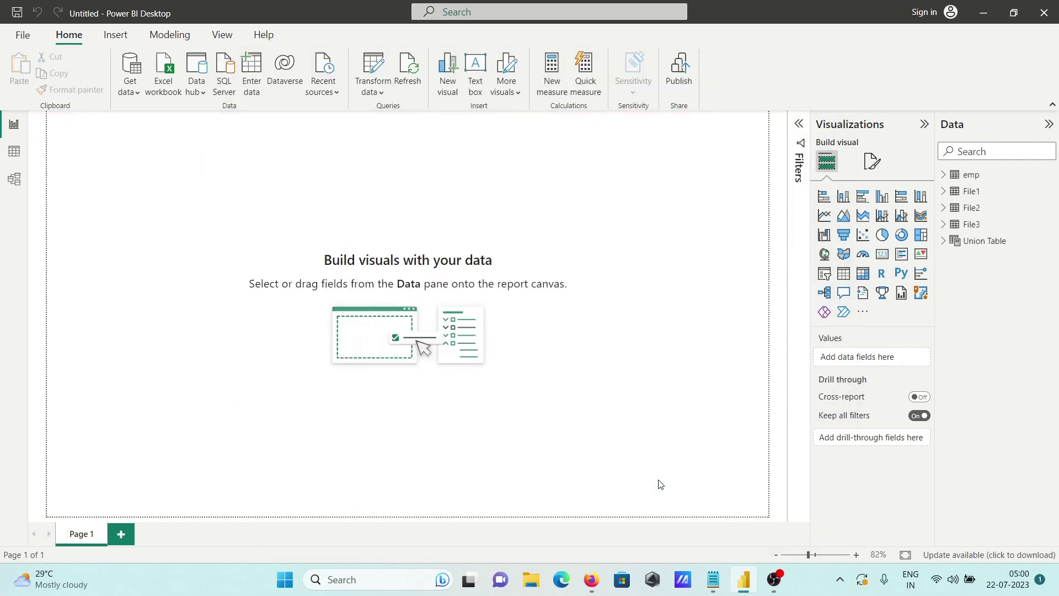
{"action": "left_click", "coordinate": [992, 245]}
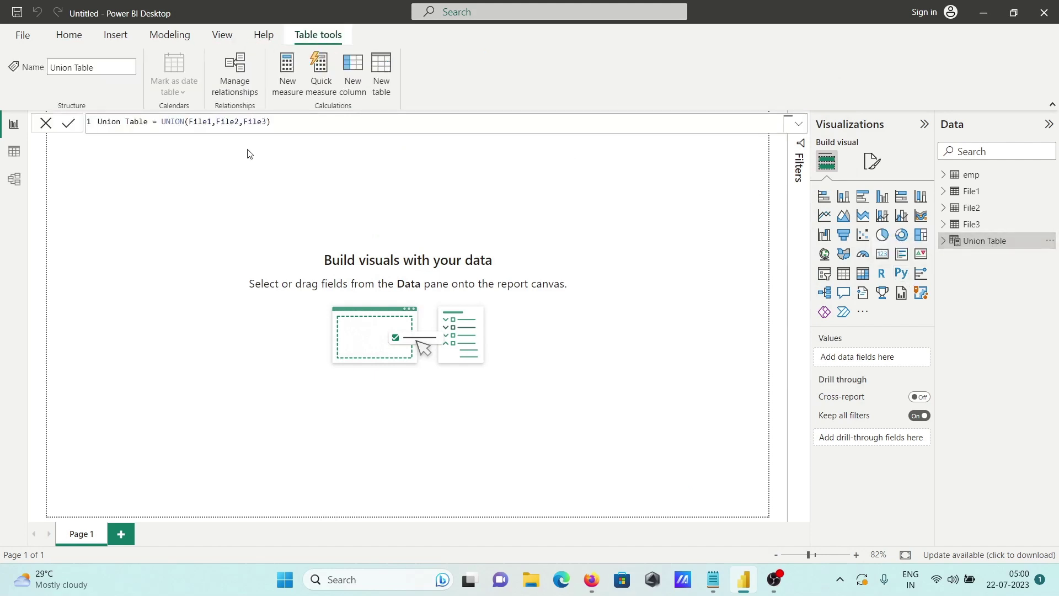
{"action": "double_click", "coordinate": [265, 121]}
{"action": "type", "text": ","}
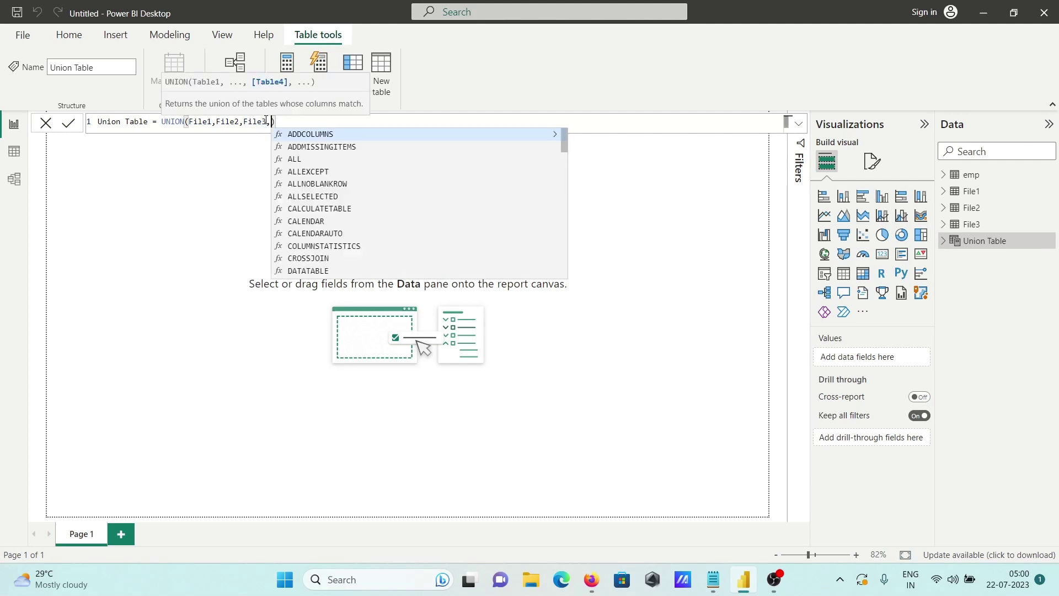
{"action": "type", "text": "e"}
{"action": "key", "text": "Tab"}
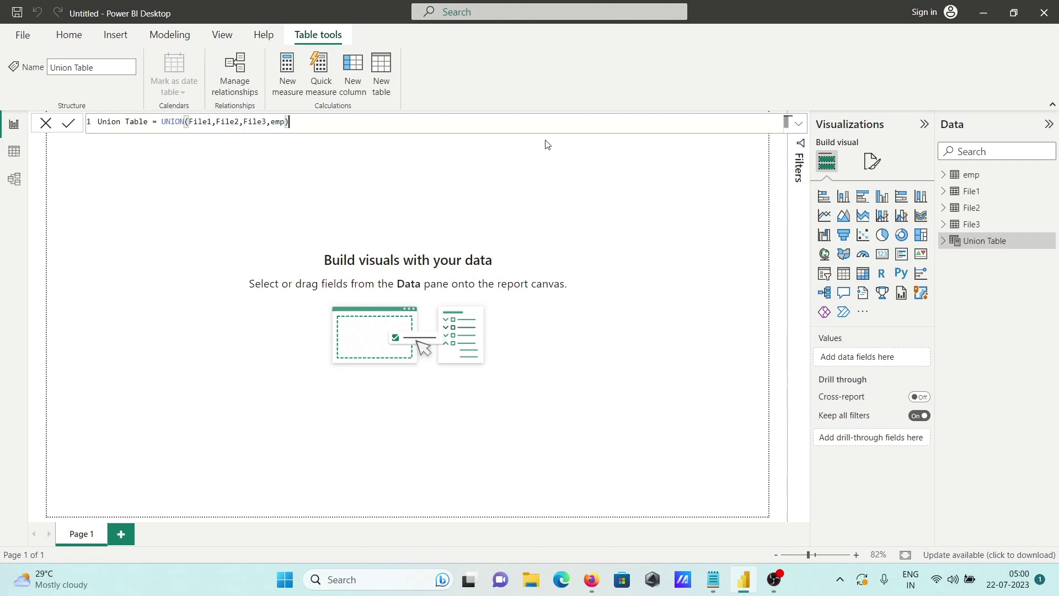
{"action": "key", "text": "Return"}
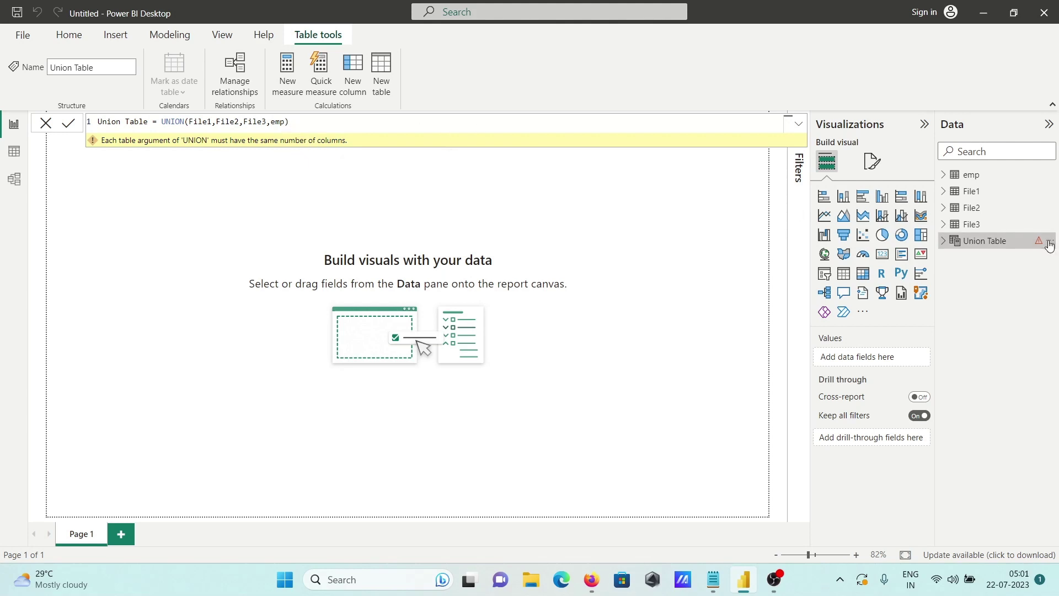
Examine the Union Table error and compare the columns of emp with those of File1, File2 and File3 in the data view
{"action": "mouse_move", "coordinate": [1039, 244]}
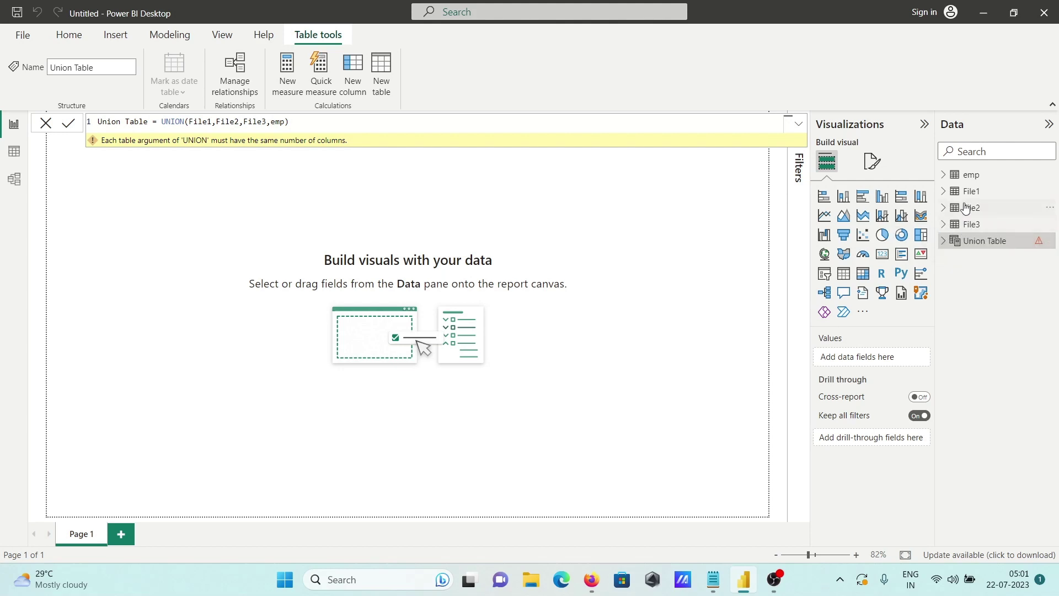
{"action": "left_click", "coordinate": [969, 175]}
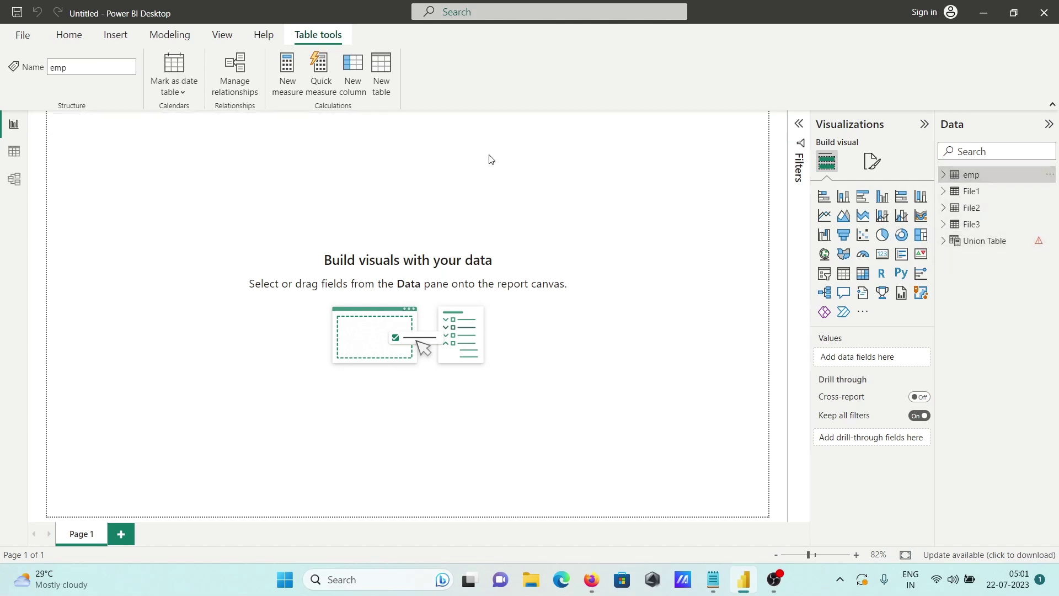
{"action": "left_click", "coordinate": [15, 150]}
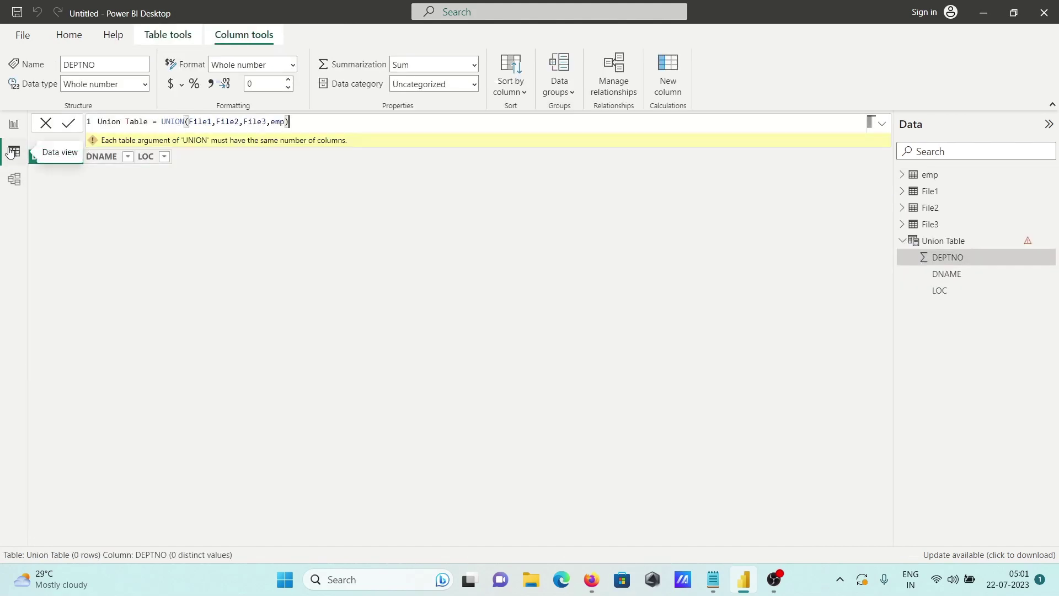
{"action": "left_click", "coordinate": [928, 178]}
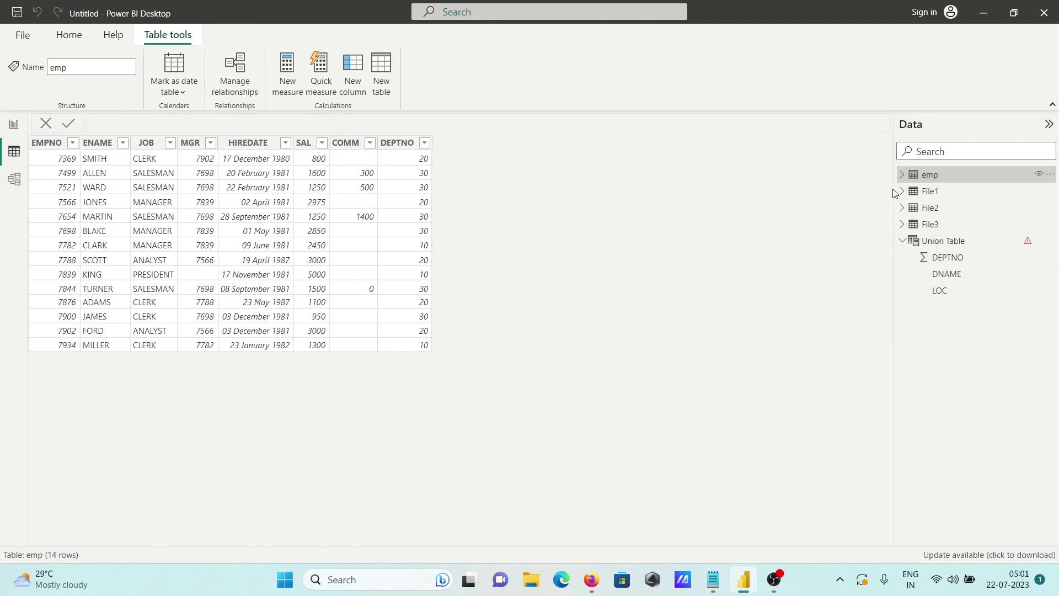
{"action": "left_click", "coordinate": [929, 191]}
{"action": "left_click", "coordinate": [928, 209]}
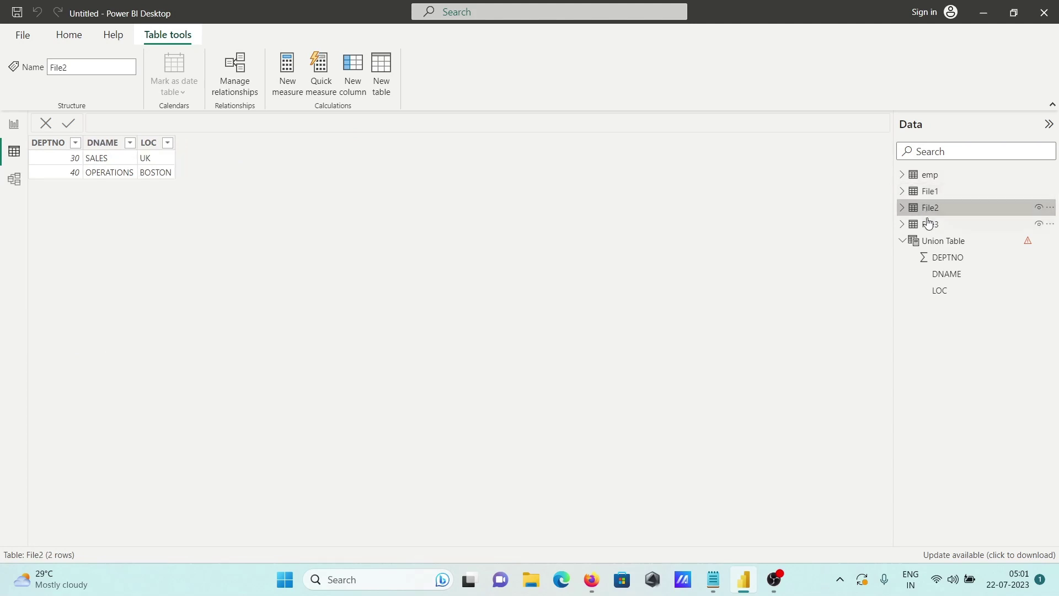
{"action": "left_click", "coordinate": [928, 223]}
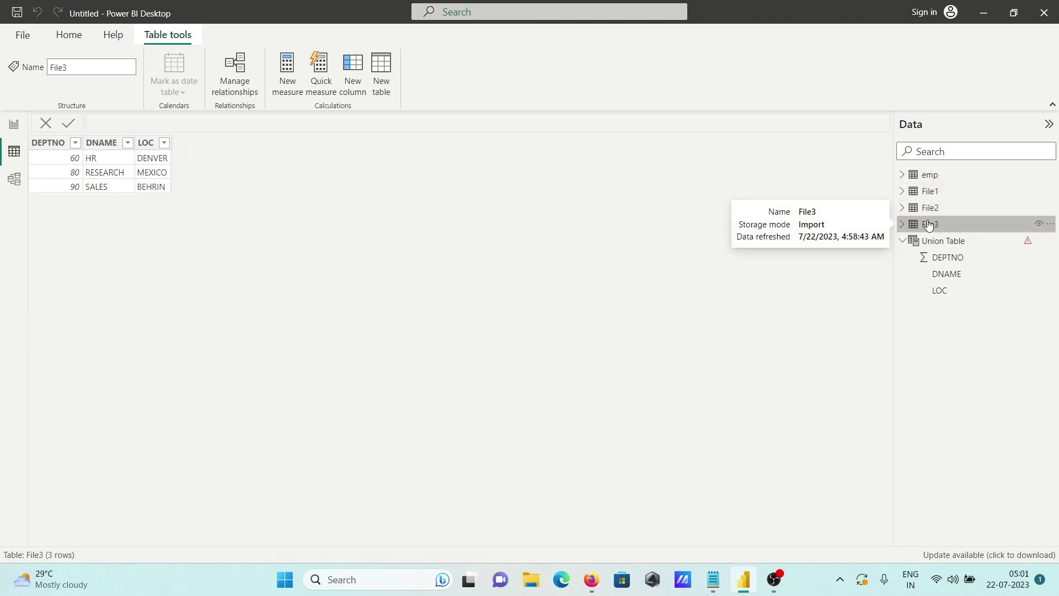
{"action": "left_click", "coordinate": [930, 175]}
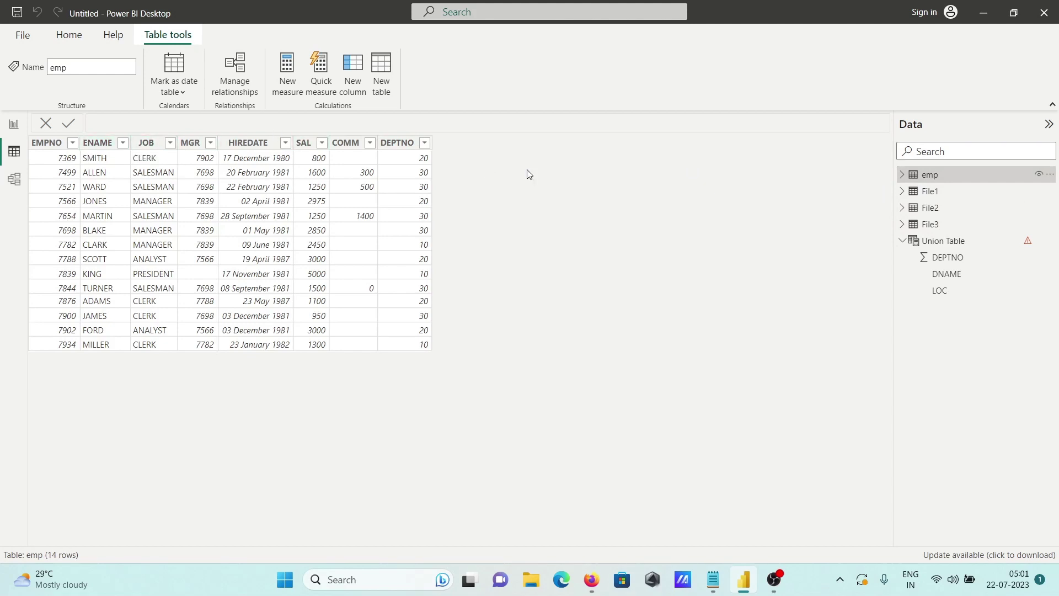
In the Union Table formula, replace the emp argument with a SELECTCOLUMNS function that takes emp as its table
{"action": "left_click", "coordinate": [937, 243]}
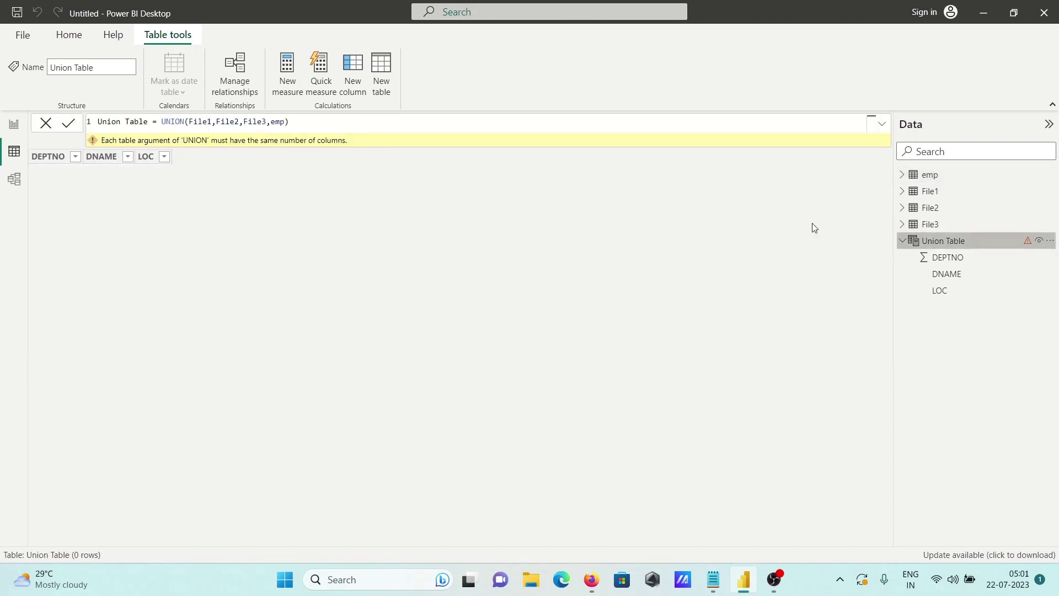
{"action": "double_click", "coordinate": [283, 122]}
{"action": "key", "text": "BackSpace"}
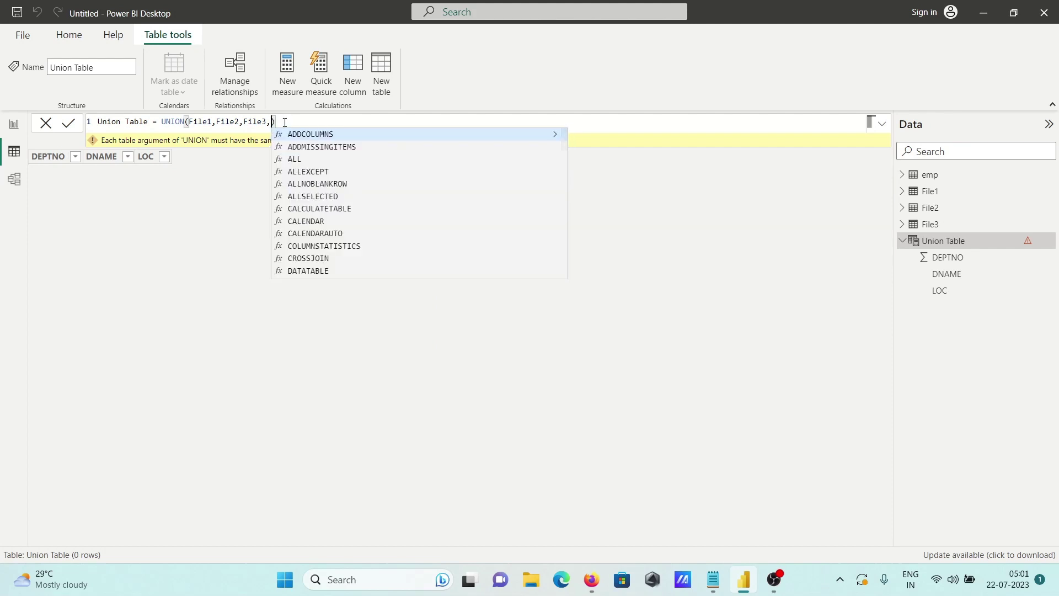
{"action": "type", "text": "SE"}
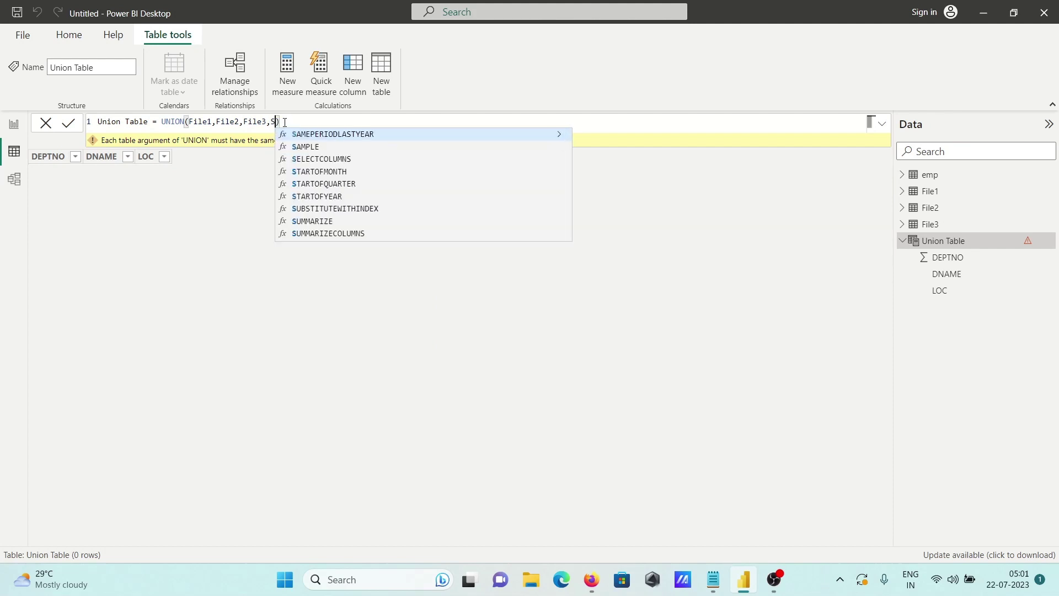
{"action": "key", "text": "Tab"}
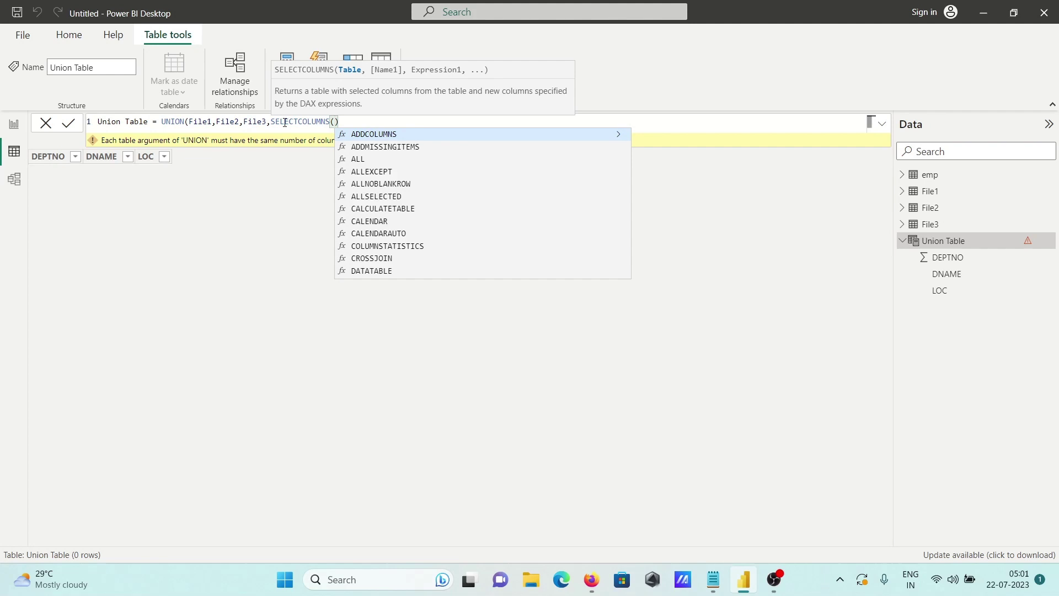
{"action": "type", "text": "EMP"}
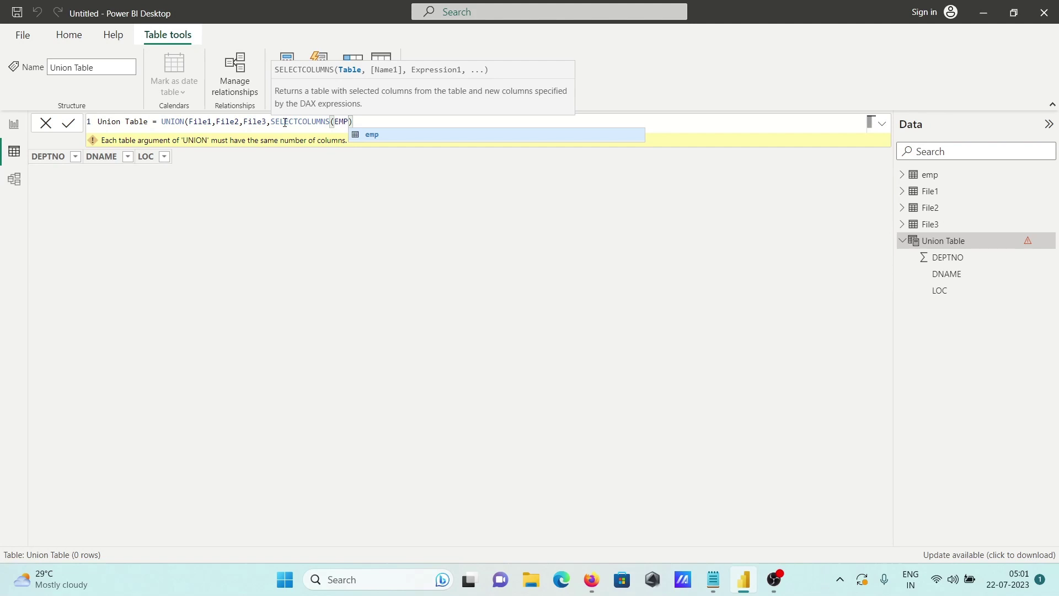
{"action": "key", "text": "Tab"}
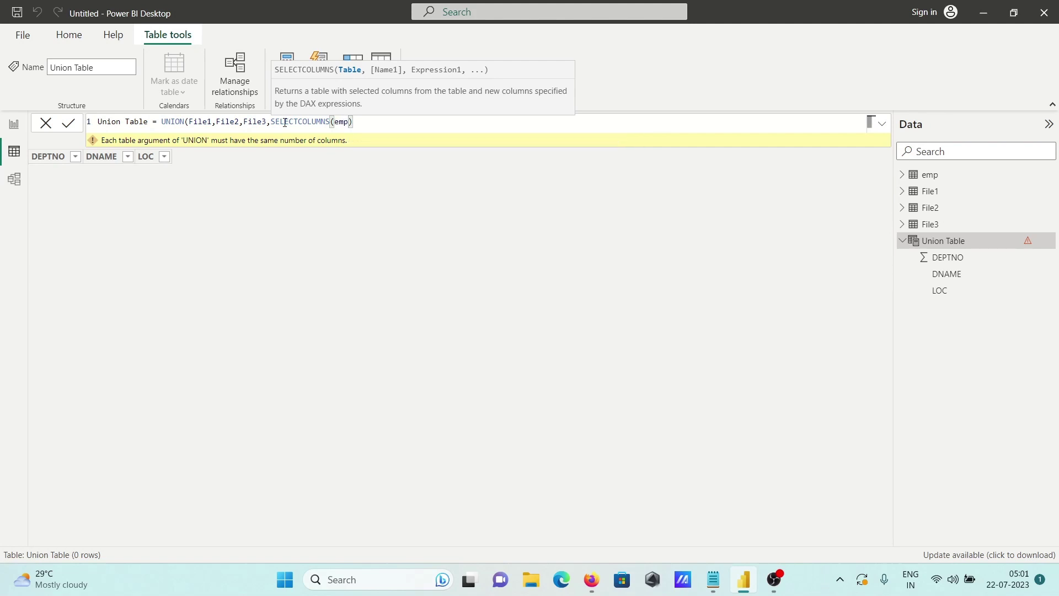
{"action": "key", "text": "ctrl+space"}
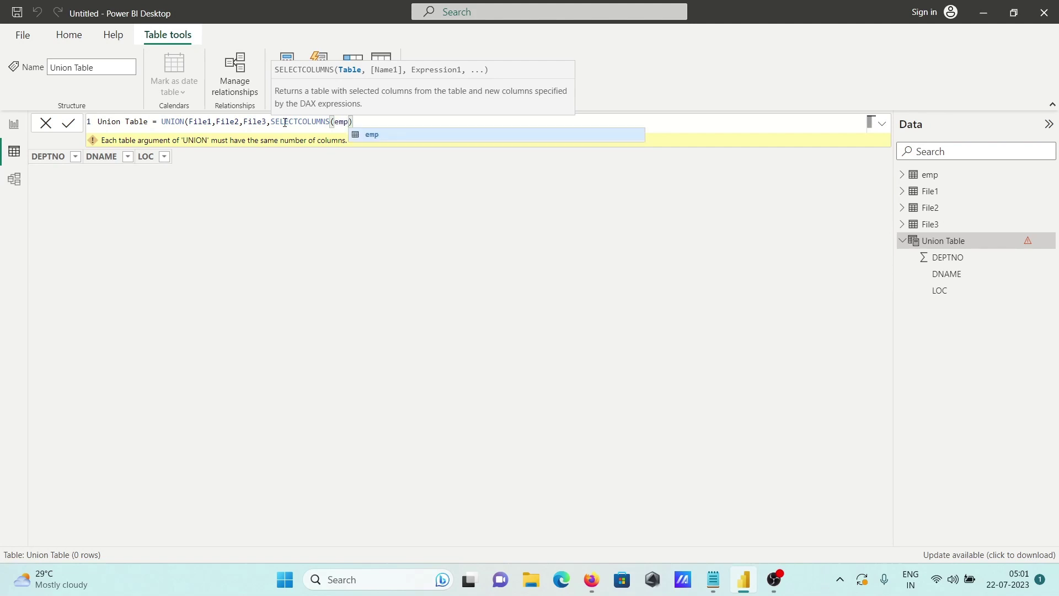
Add the first SELECTCOLUMNS column as "EMPNO",emp[EMPNO]
{"action": "type", "text": ",\"E"}
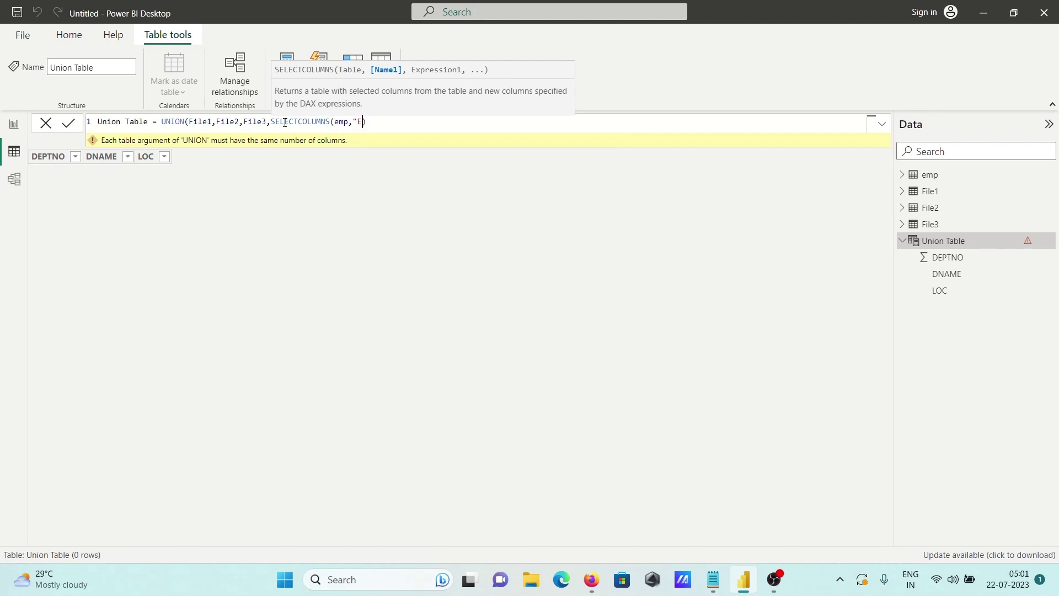
{"action": "type", "text": "MPNO\",emp"}
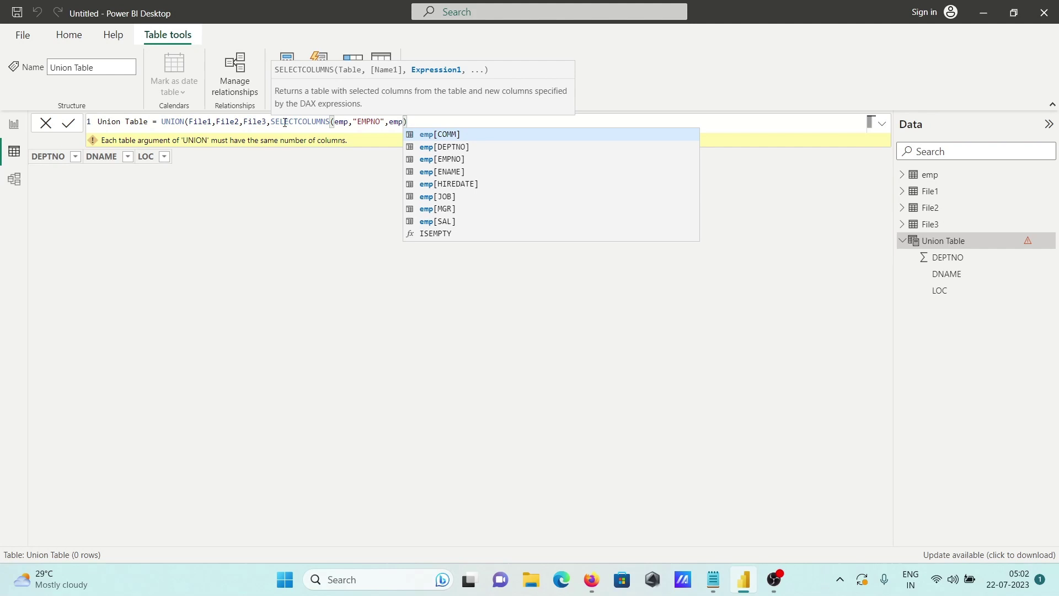
{"action": "type", "text": "["}
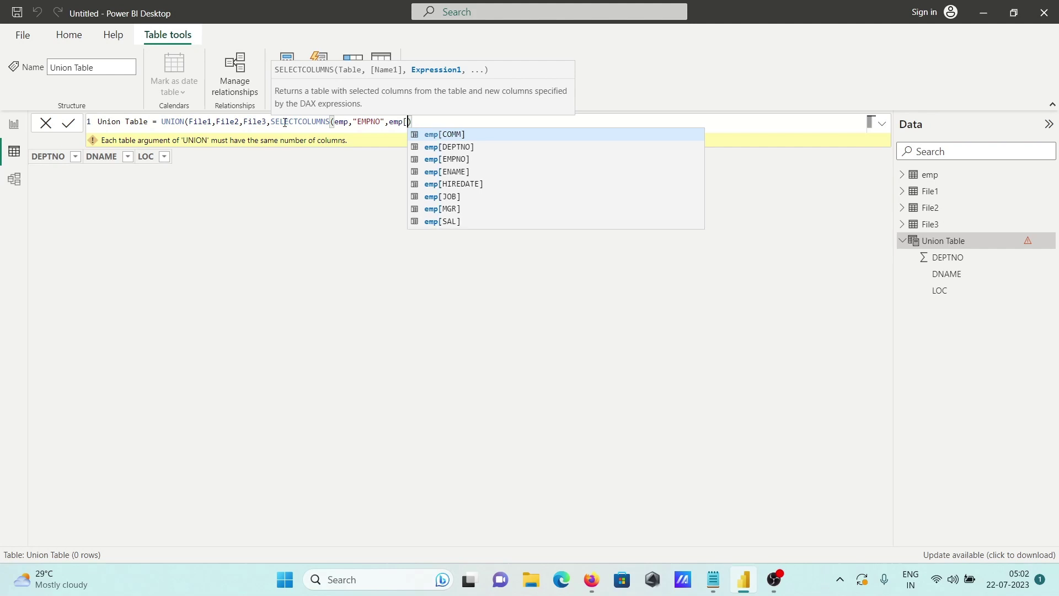
{"action": "type", "text": "EMPNO"}
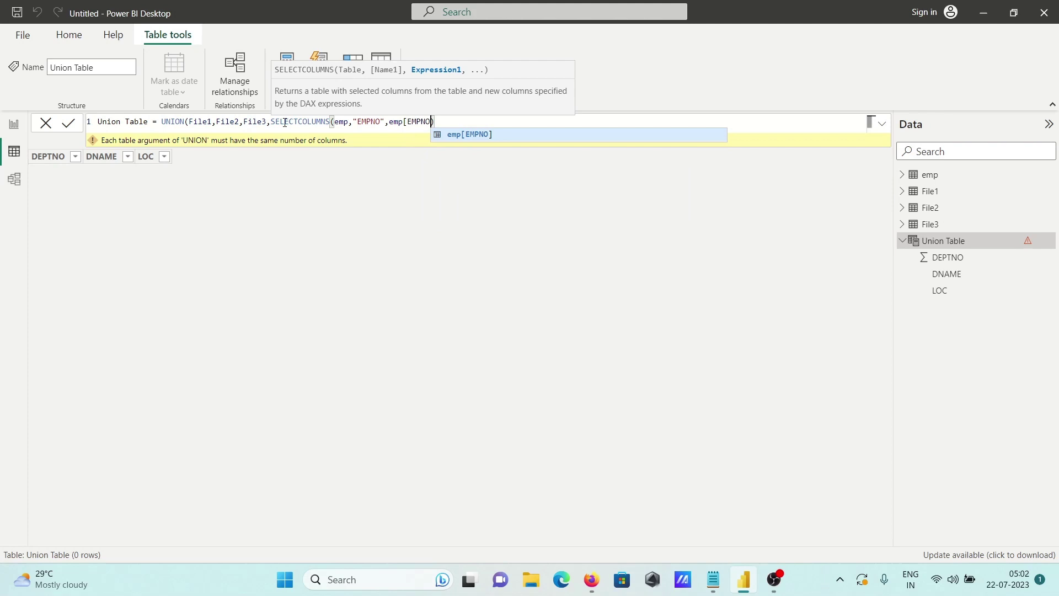
{"action": "type", "text": "]"}
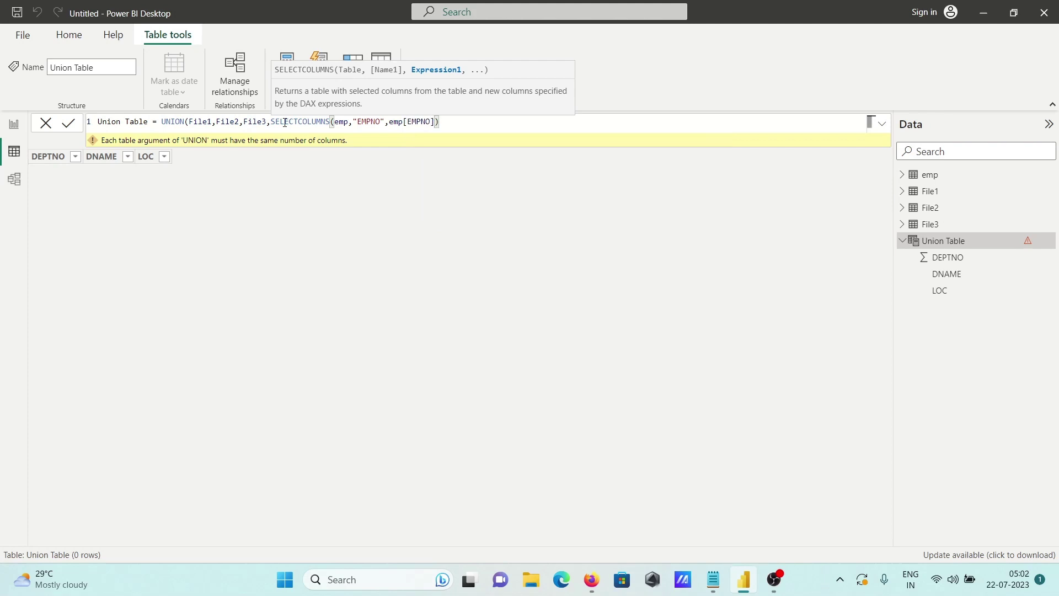
Add the second SELECTCOLUMNS column as "ENAME",emp[ENAME]
{"action": "type", "text": ",\""}
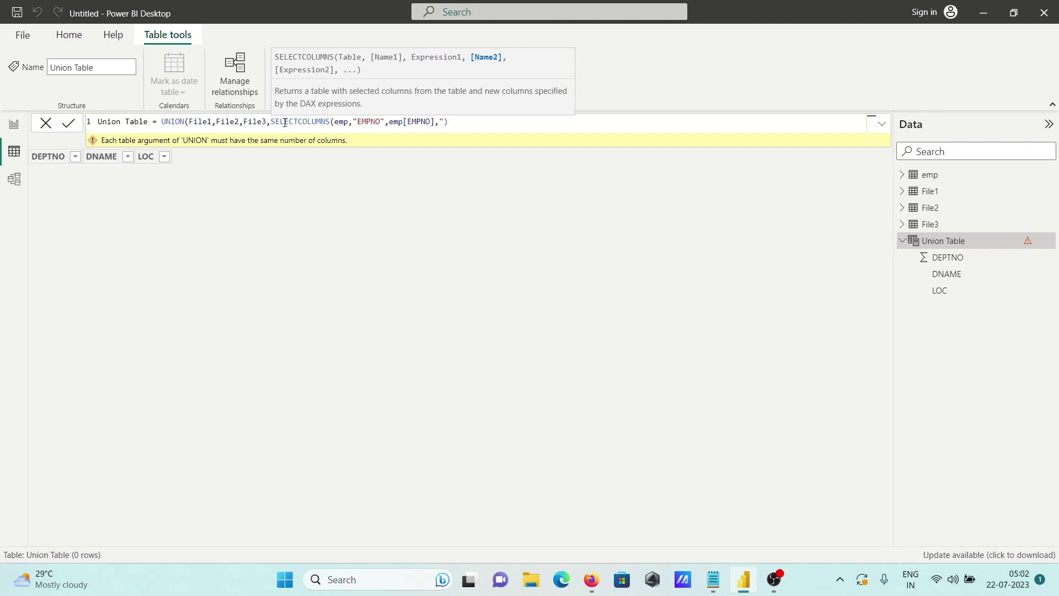
{"action": "type", "text": "ENAME\",EMP"}
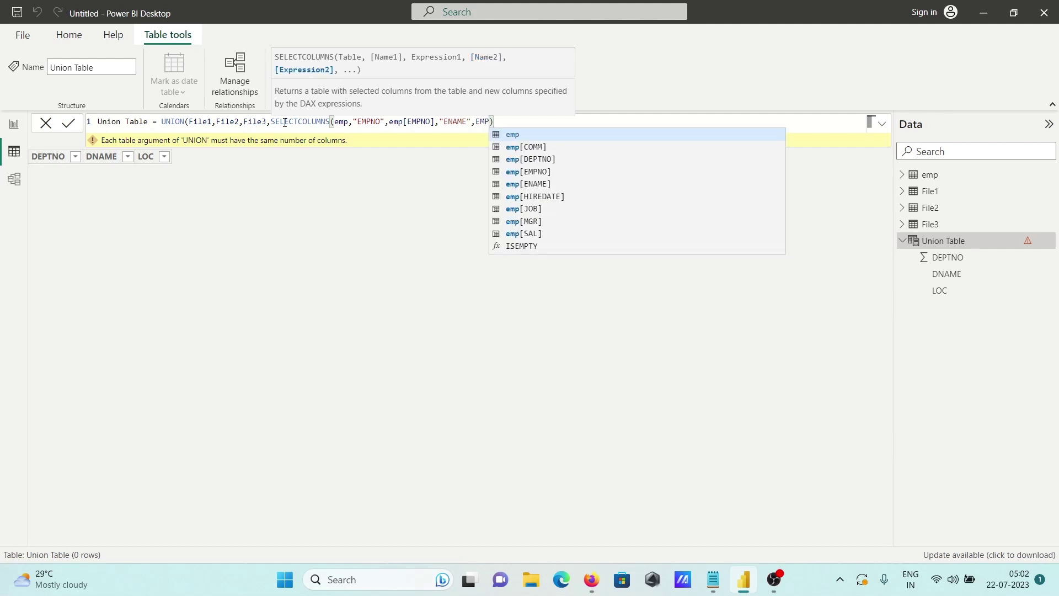
{"action": "key", "text": "Down"}
{"action": "key", "text": "Down"}
{"action": "key", "text": "Down"}
{"action": "key", "text": "Down"}
{"action": "key", "text": "Tab"}
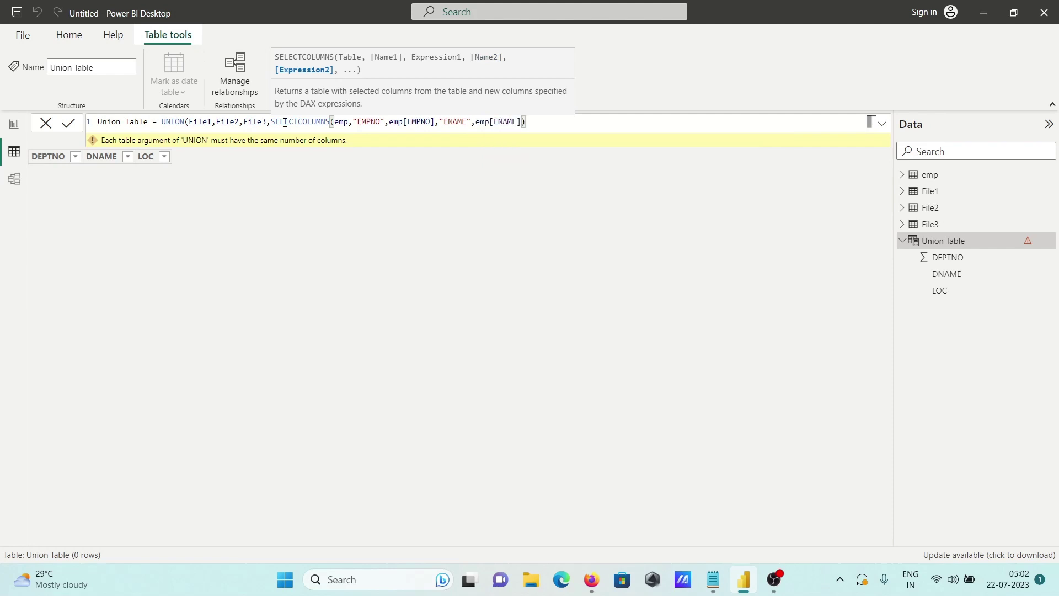
Add the third SELECTCOLUMNS column as "SALARY",emp[SAL], then close the UNION function and commit the Union Table formula
{"action": "type", "text": ","}
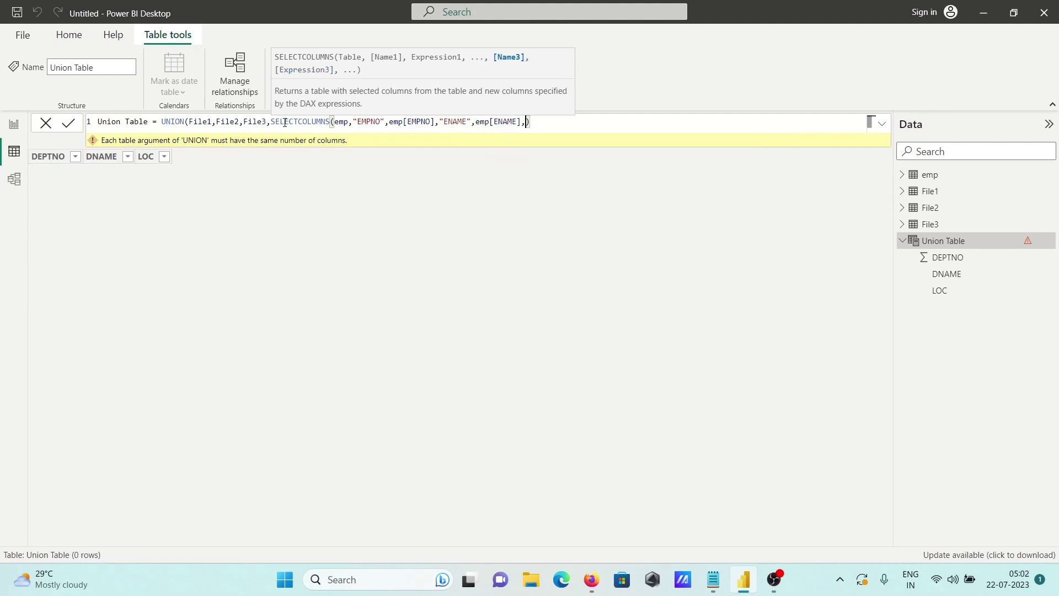
{"action": "type", "text": "\"SALARY\",E"}
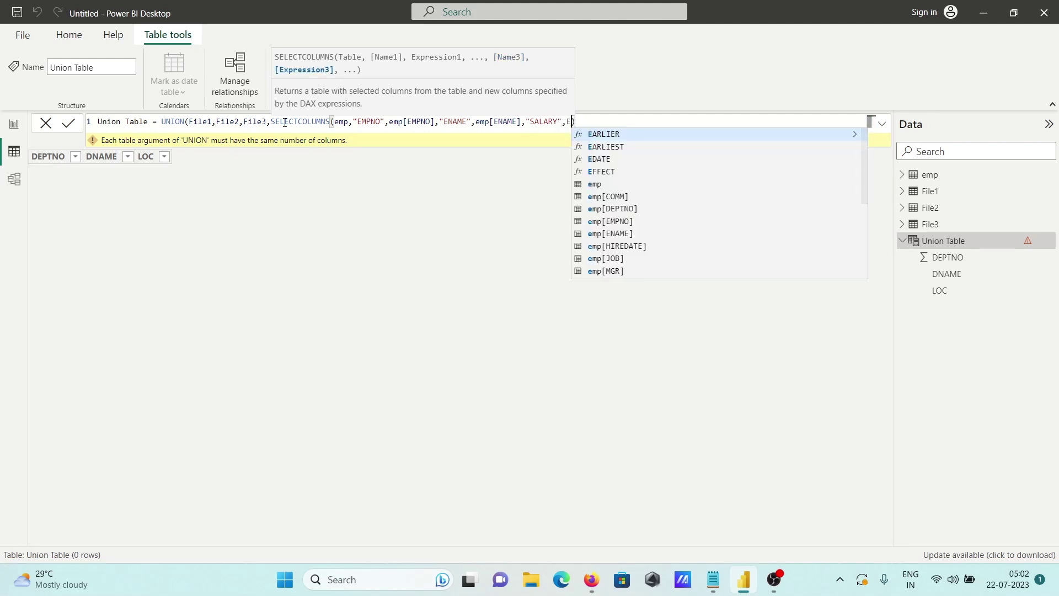
{"action": "key", "text": "Down"}
{"action": "key", "text": "Down"}
{"action": "key", "text": "Down"}
{"action": "key", "text": "Down"}
{"action": "key", "text": "Down"}
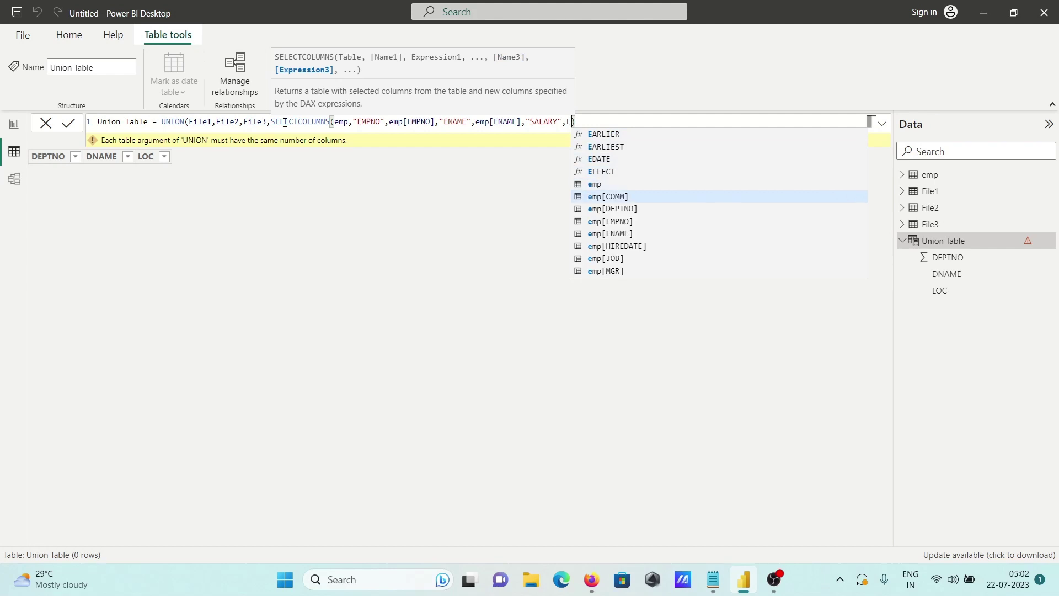
{"action": "key", "text": "Down"}
{"action": "key", "text": "Down"}
{"action": "key", "text": "Down"}
{"action": "key", "text": "Down"}
{"action": "key", "text": "Down"}
{"action": "key", "text": "Down"}
{"action": "key", "text": "Down"}
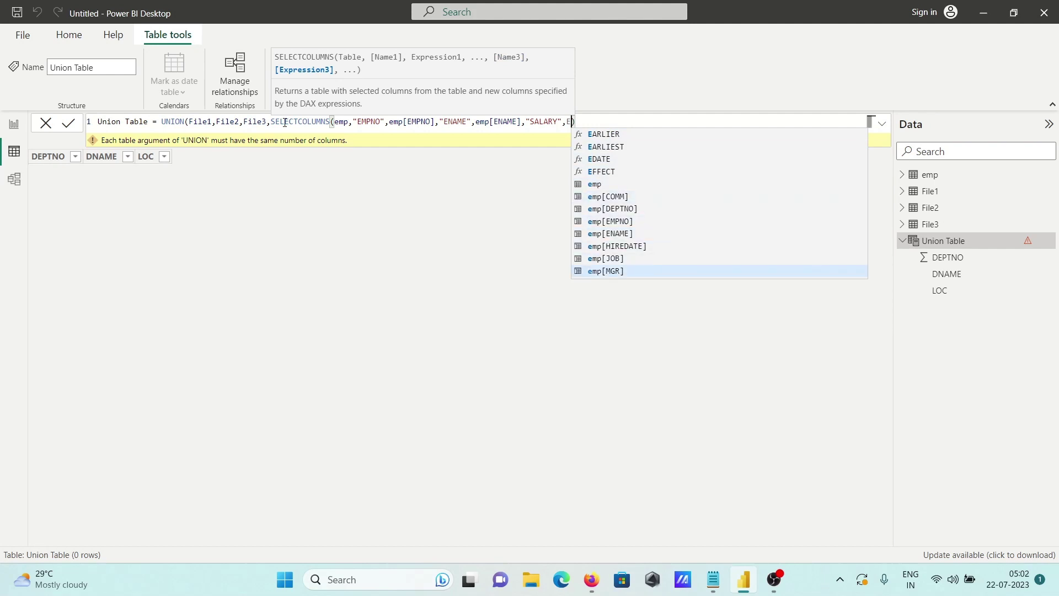
{"action": "key", "text": "Tab"}
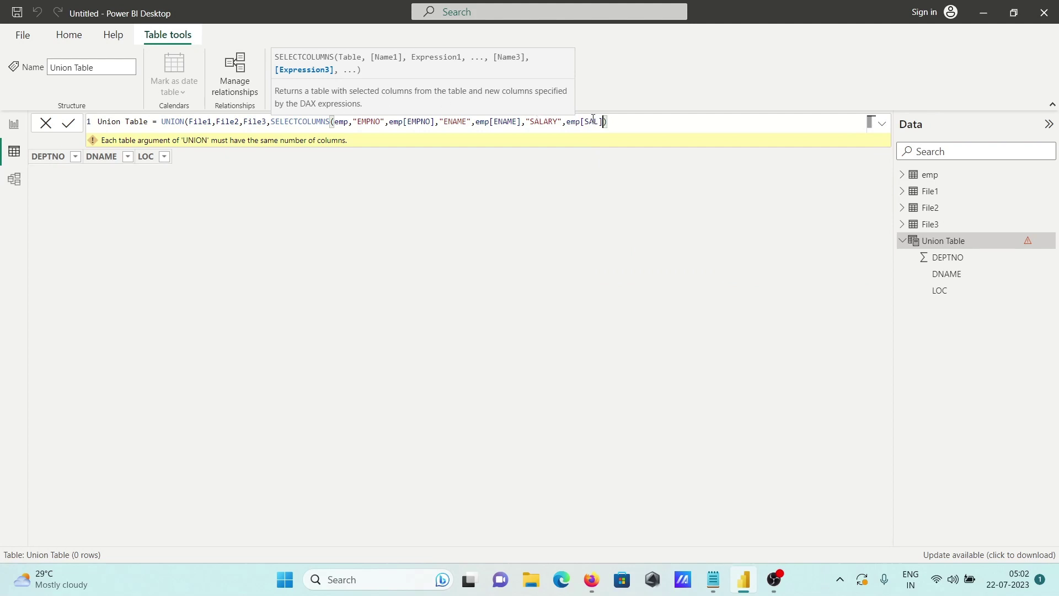
{"action": "left_click", "coordinate": [649, 122]}
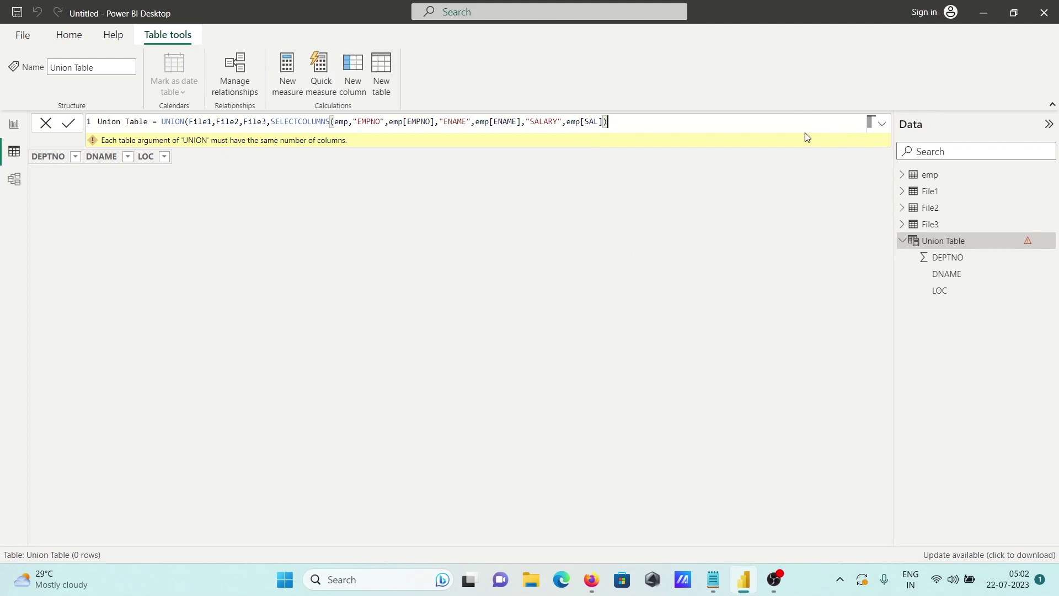
{"action": "type", "text": ")"}
{"action": "key", "text": "Return"}
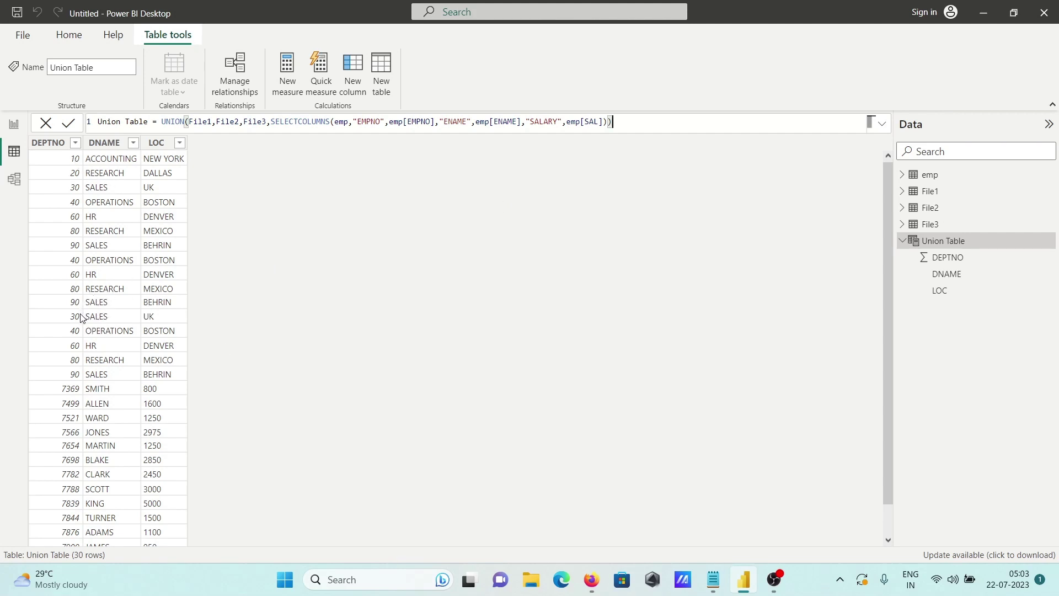
Compare the rows of emp, File1, File2 and File3 with those of Union Table, and bring up the Notepad note
{"action": "left_click", "coordinate": [75, 394]}
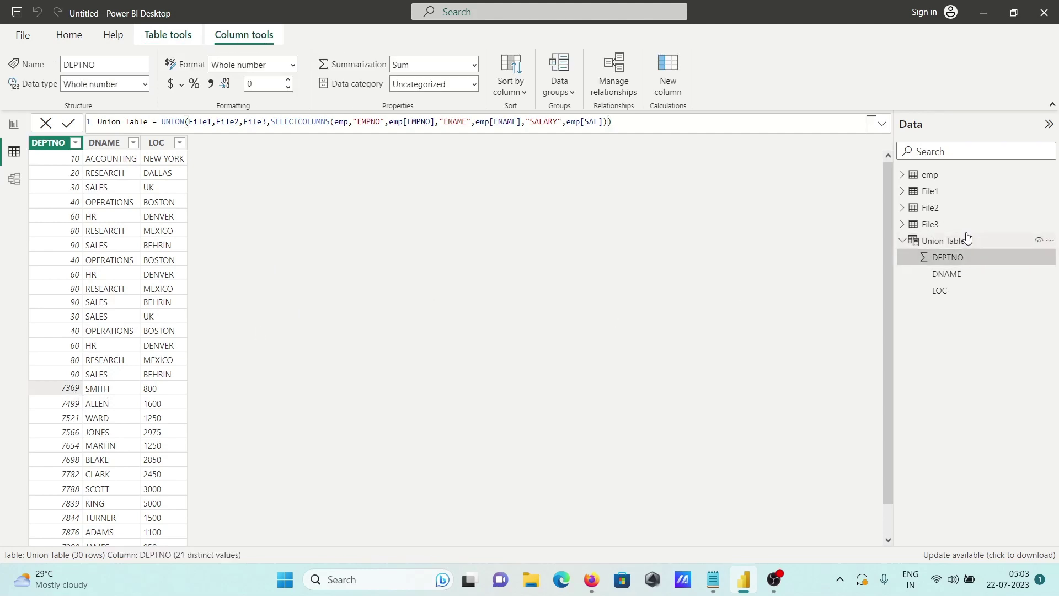
{"action": "left_click", "coordinate": [927, 178]}
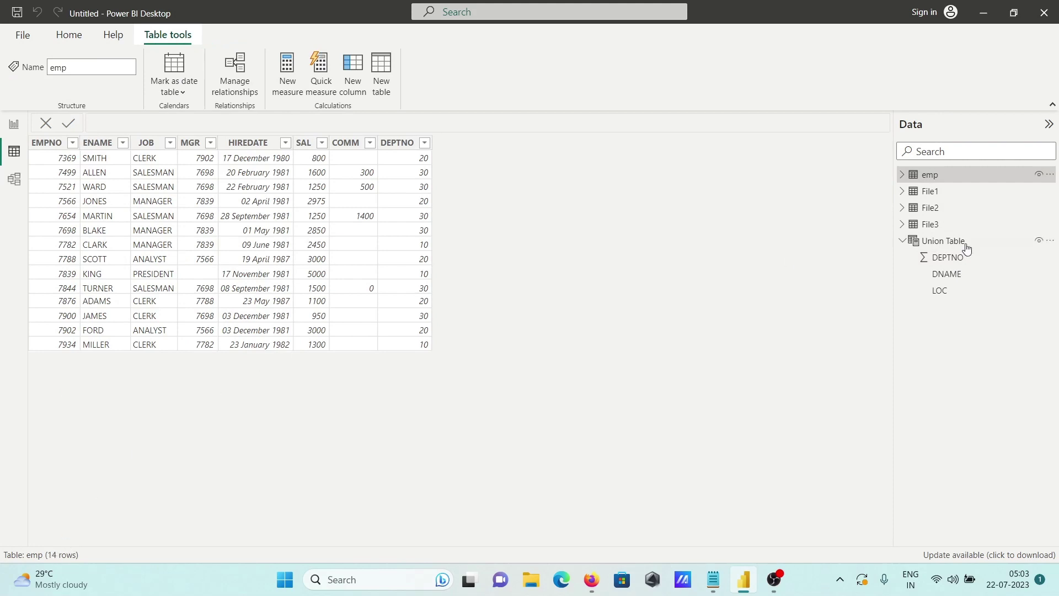
{"action": "left_click", "coordinate": [928, 195]}
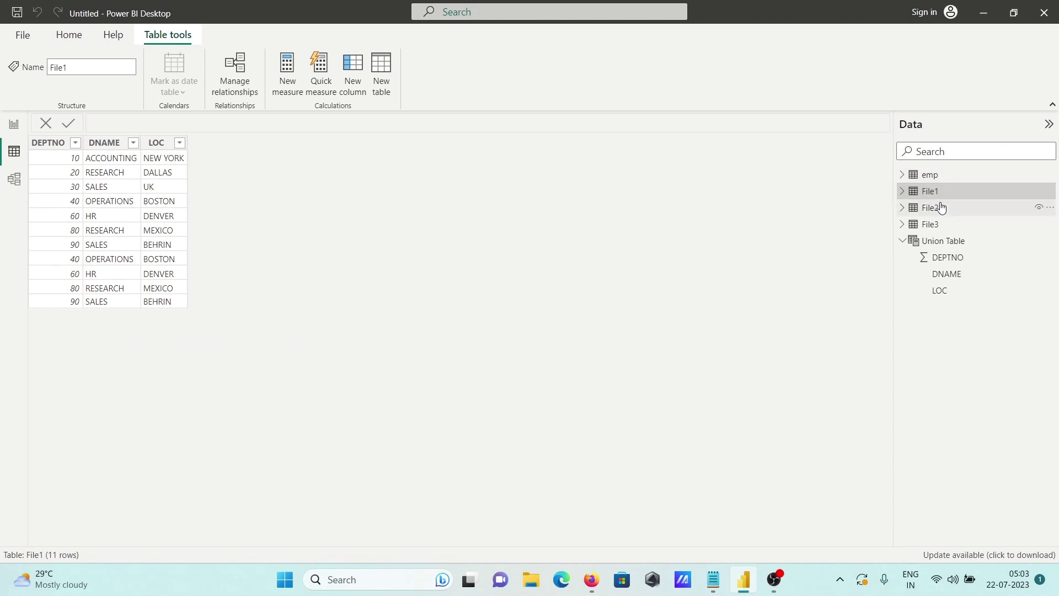
{"action": "left_click", "coordinate": [941, 208]}
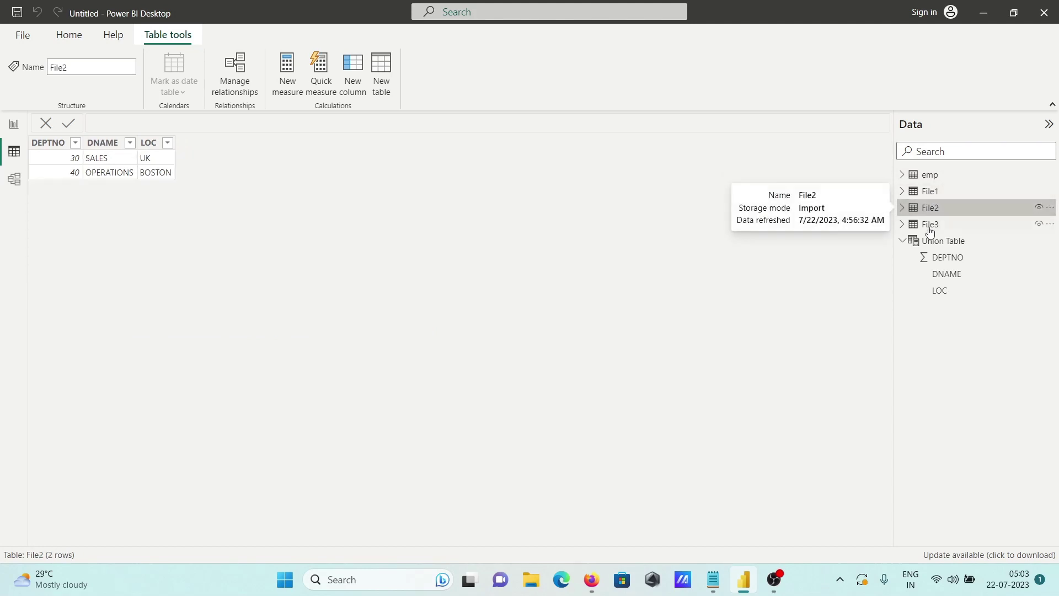
{"action": "left_click", "coordinate": [926, 229]}
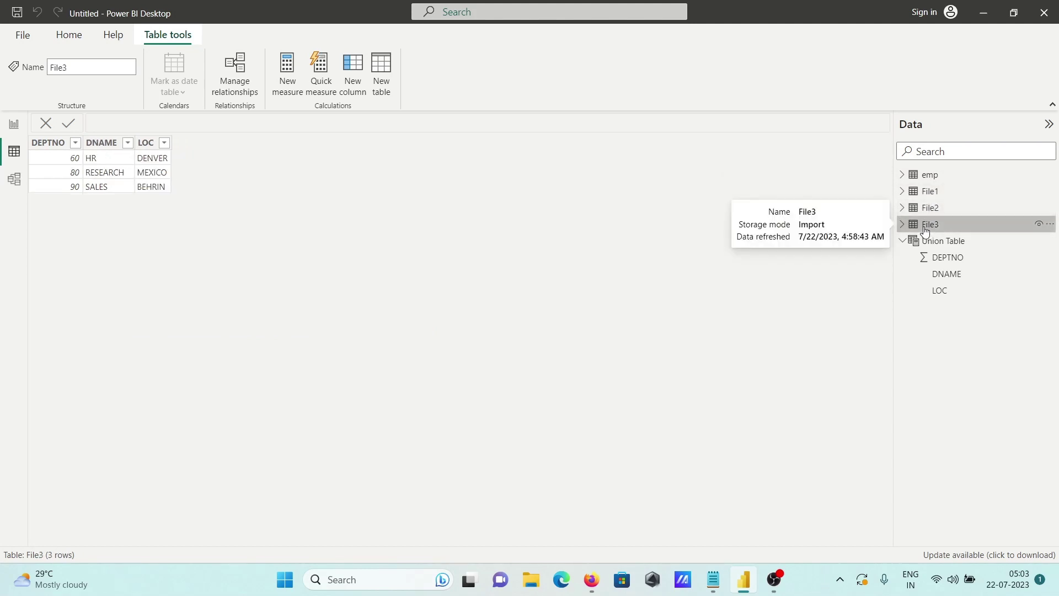
{"action": "left_click", "coordinate": [937, 241]}
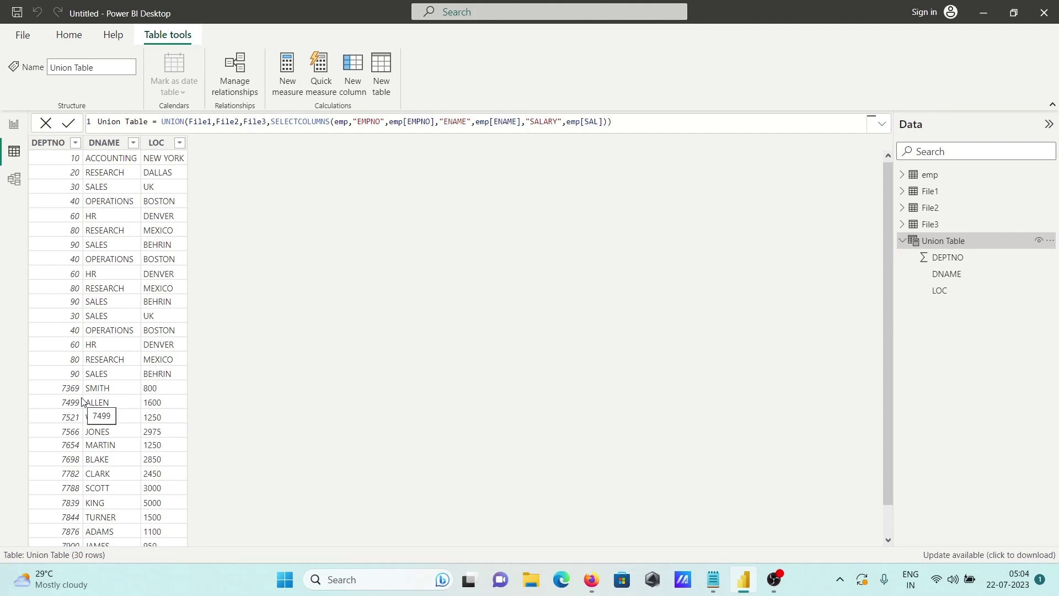
{"action": "left_click", "coordinate": [722, 590]}
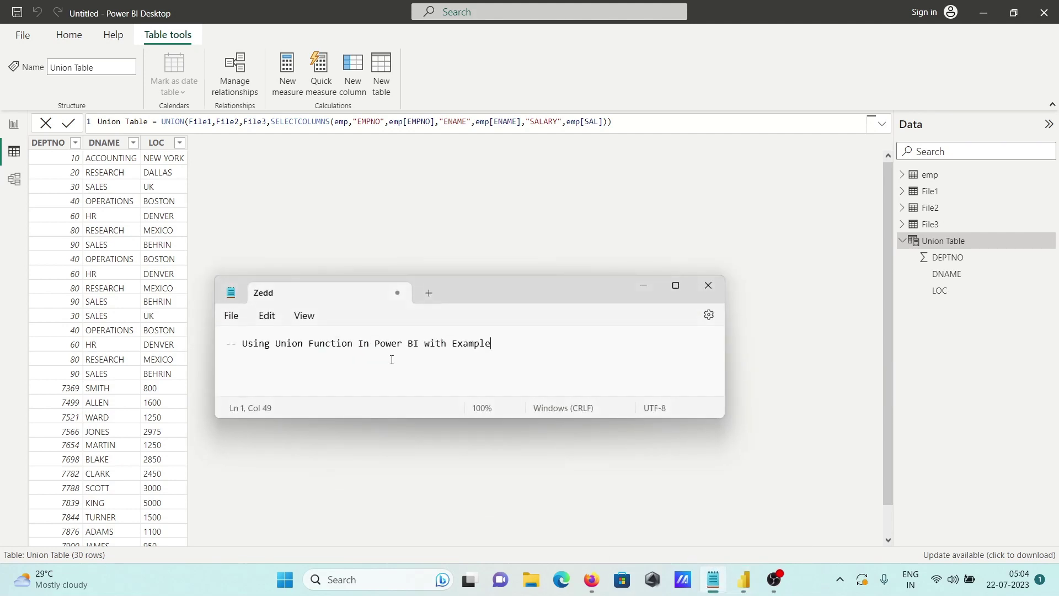